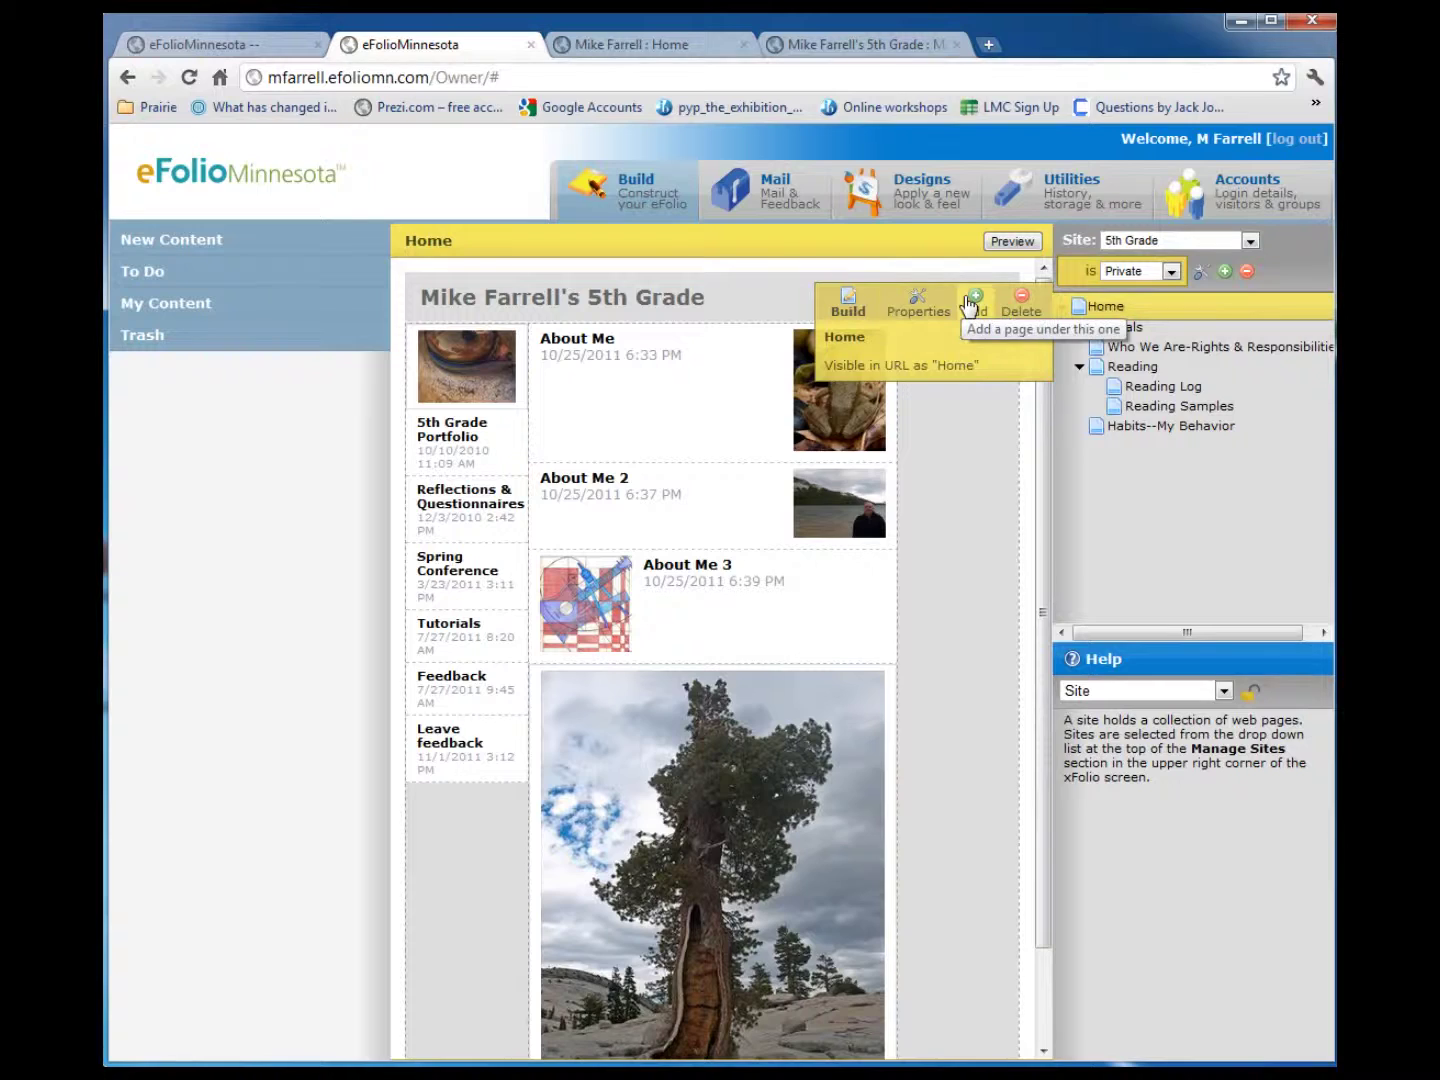
# Add a page titled Questionnaires under Home, with Questionnaires as its URL shortcut.
pyautogui.click(974, 300)
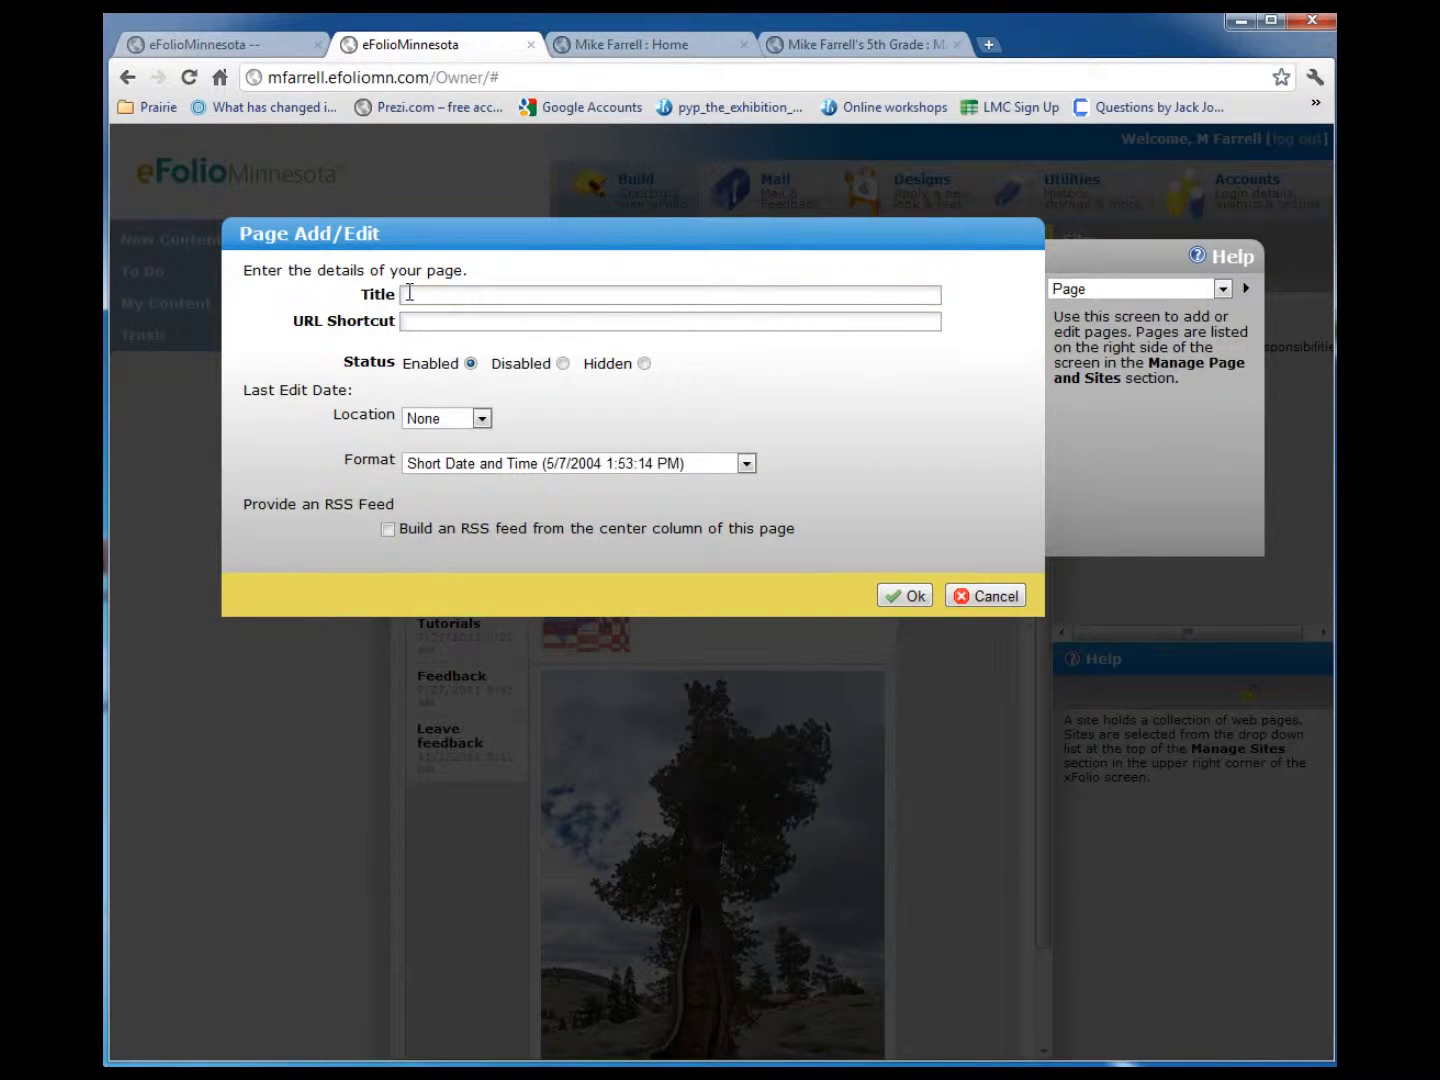
pyautogui.click(414, 293)
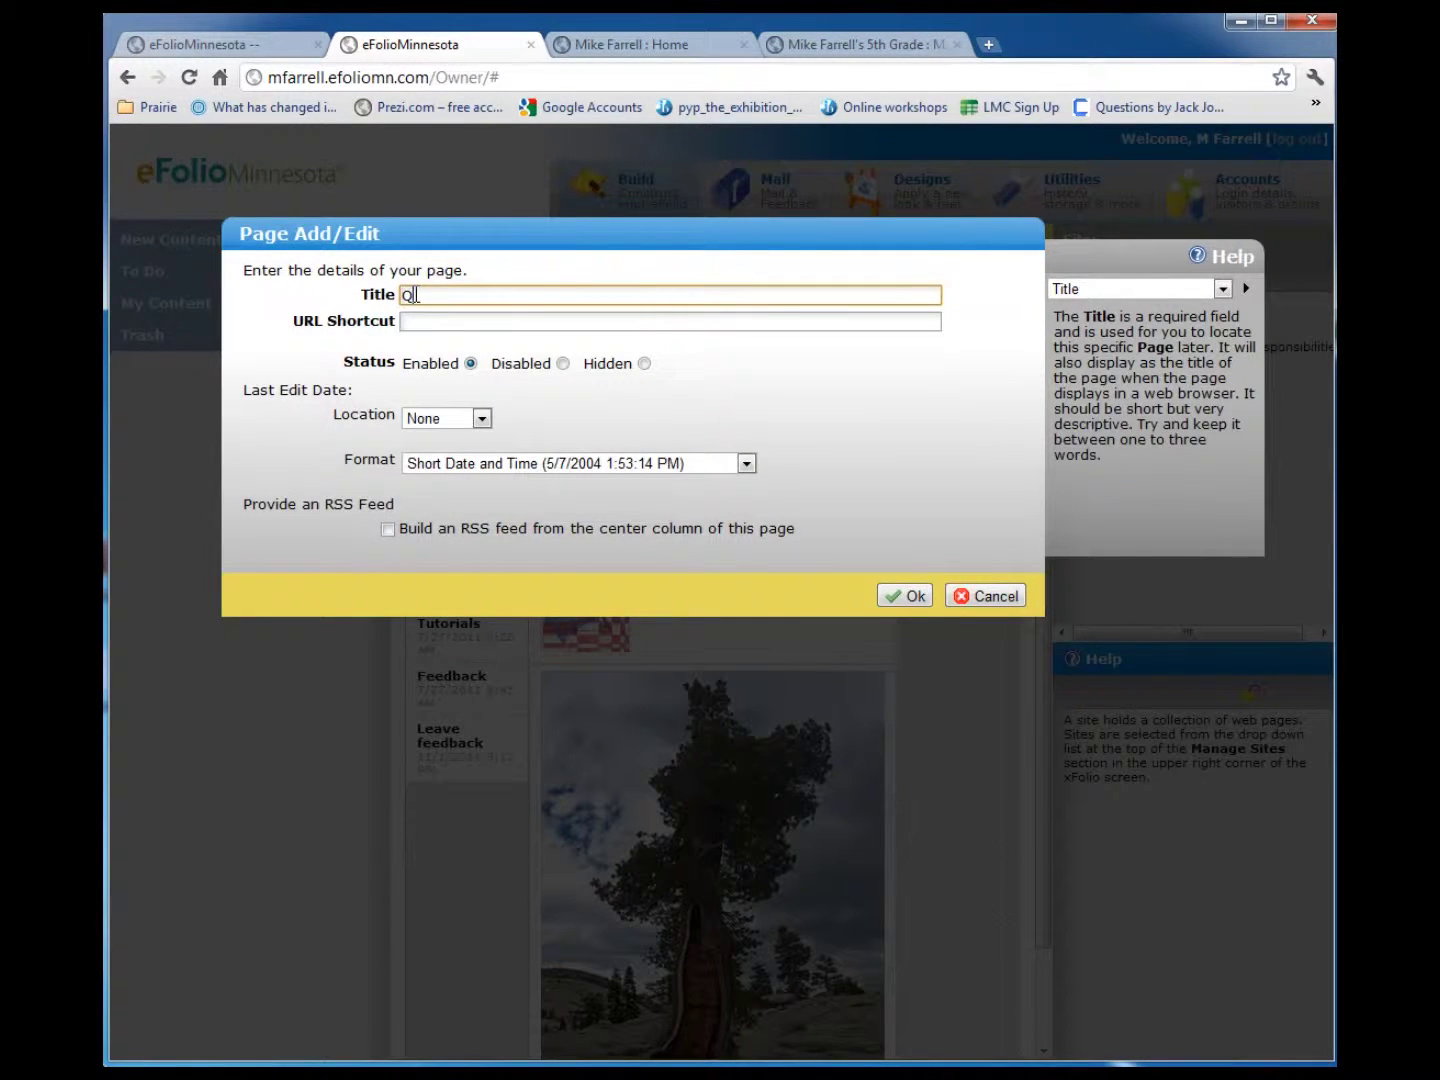
pyautogui.write('Questionnaires')
pyautogui.moveTo(512, 294); pyautogui.dragTo(367, 293)
pyautogui.hotkey('ctrl', 'c')
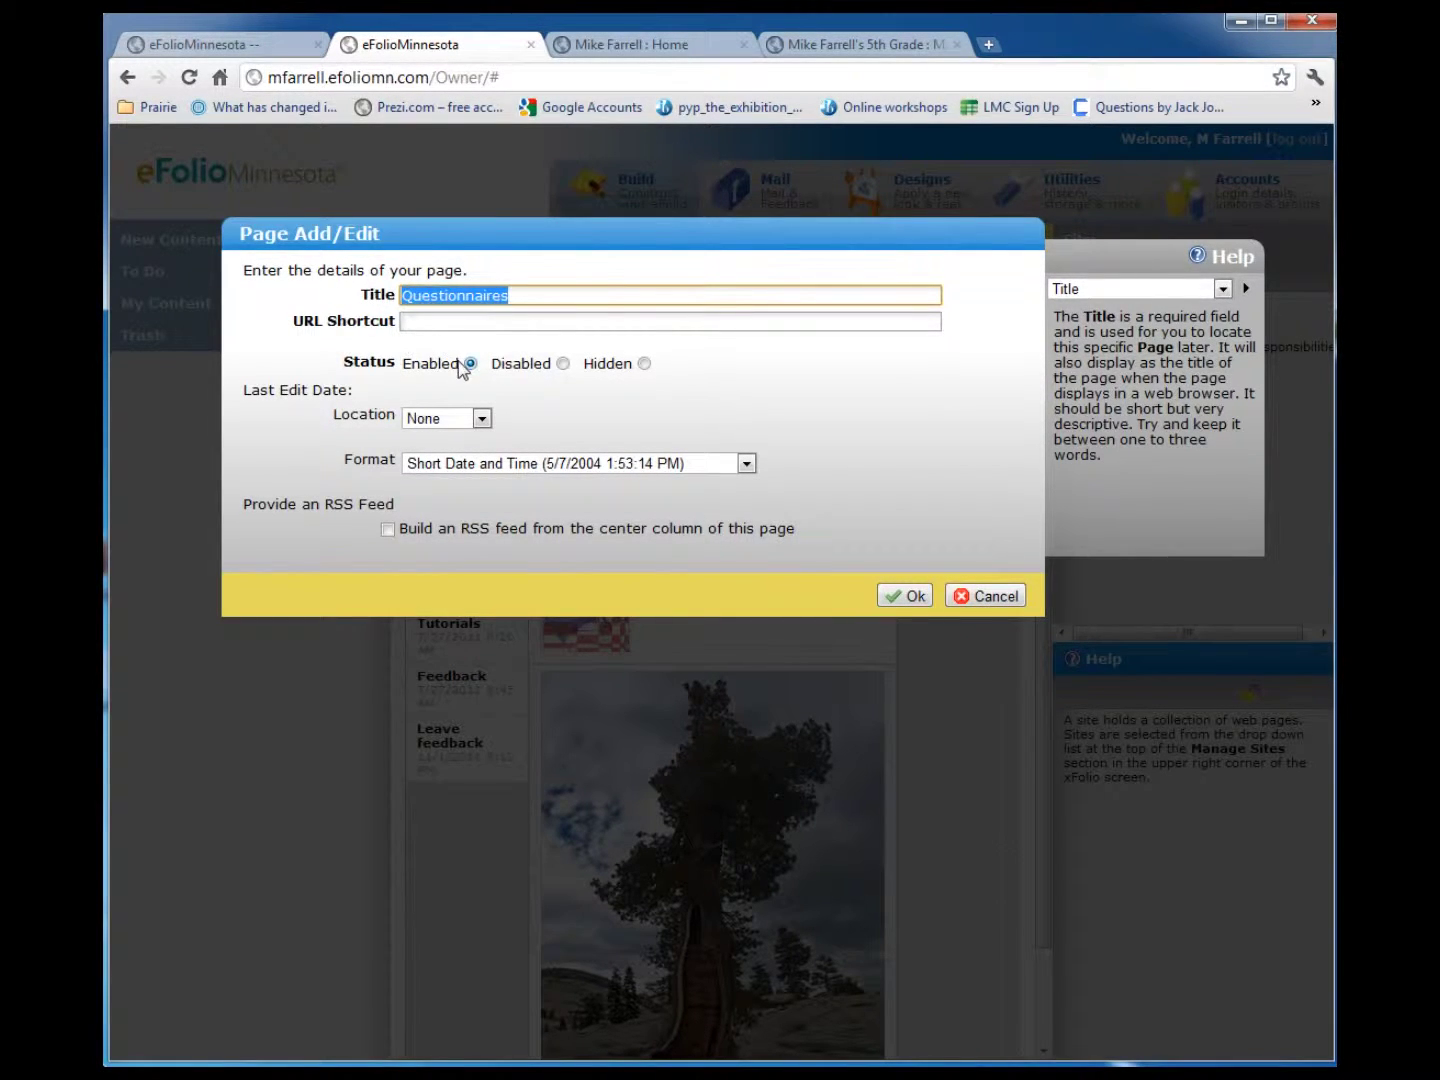
pyautogui.click(414, 322)
pyautogui.hotkey('ctrl', 'v')
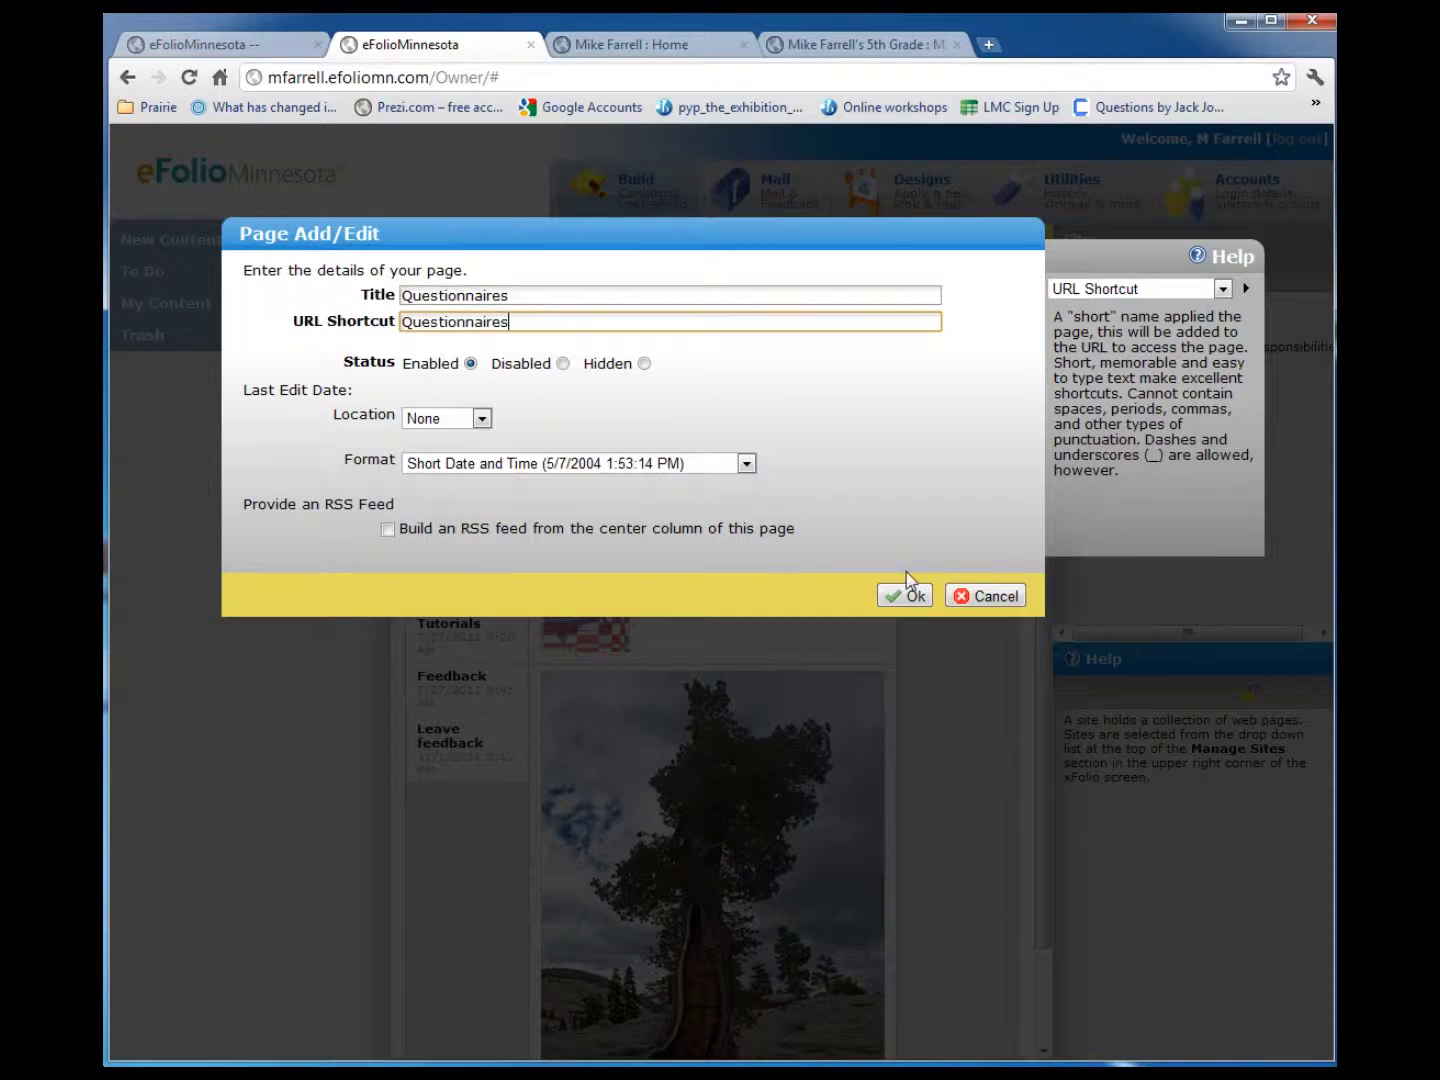
pyautogui.click(923, 596)
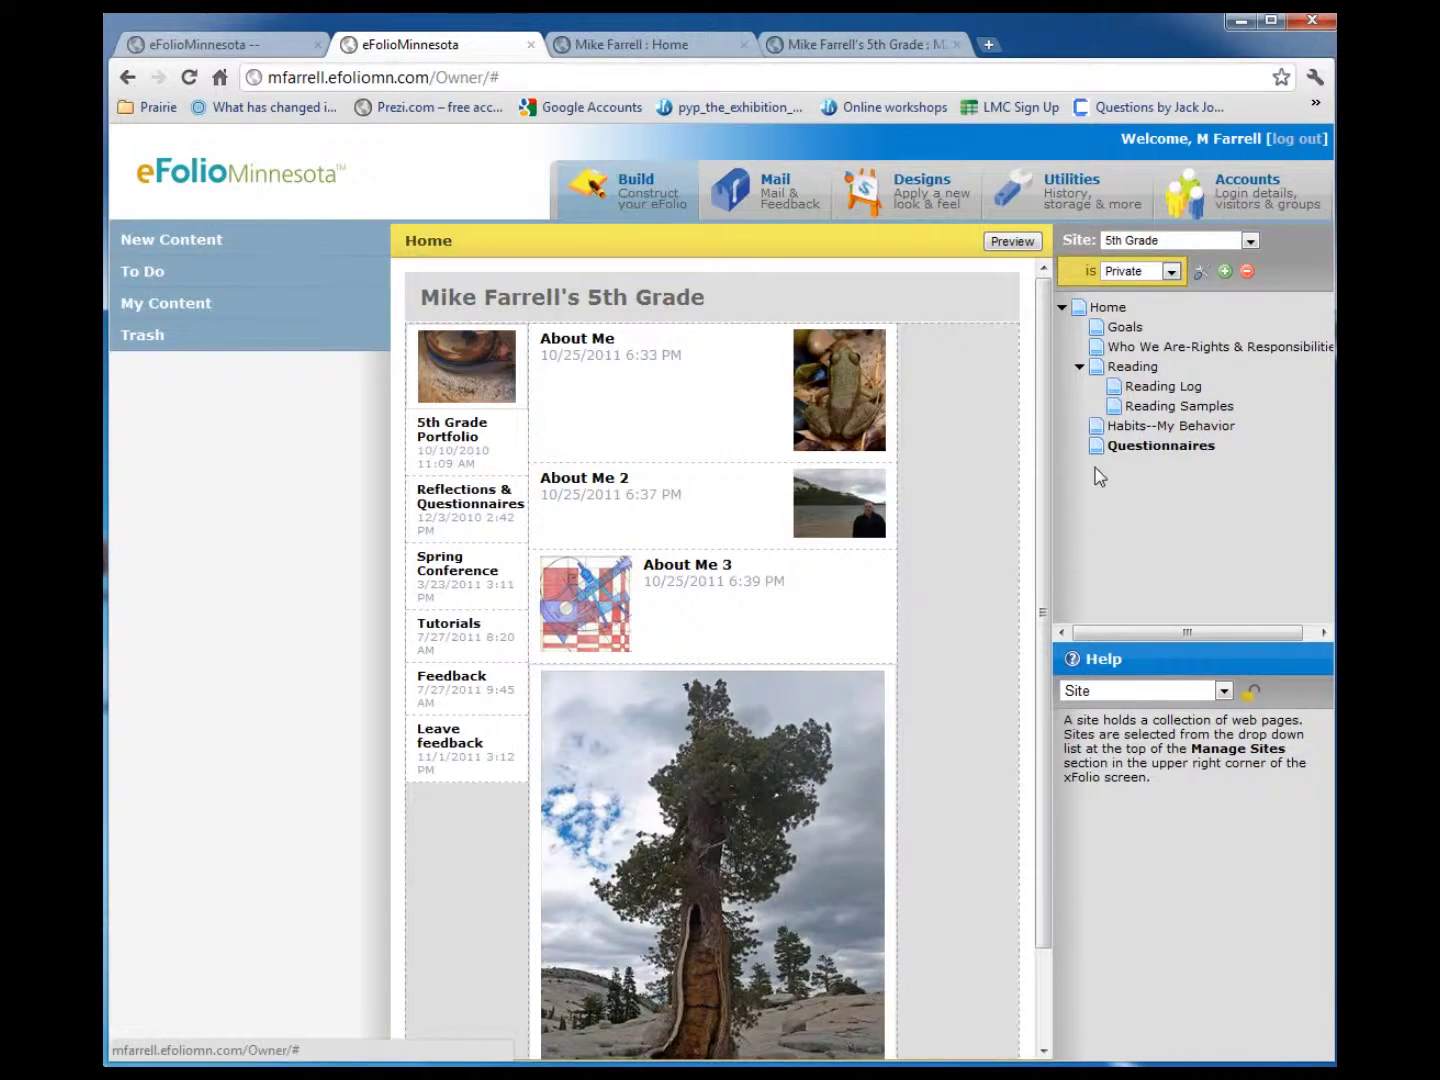
# Add a page titled Math under the Questionnaires page, with math as its URL shortcut.
pyautogui.click(1103, 449)
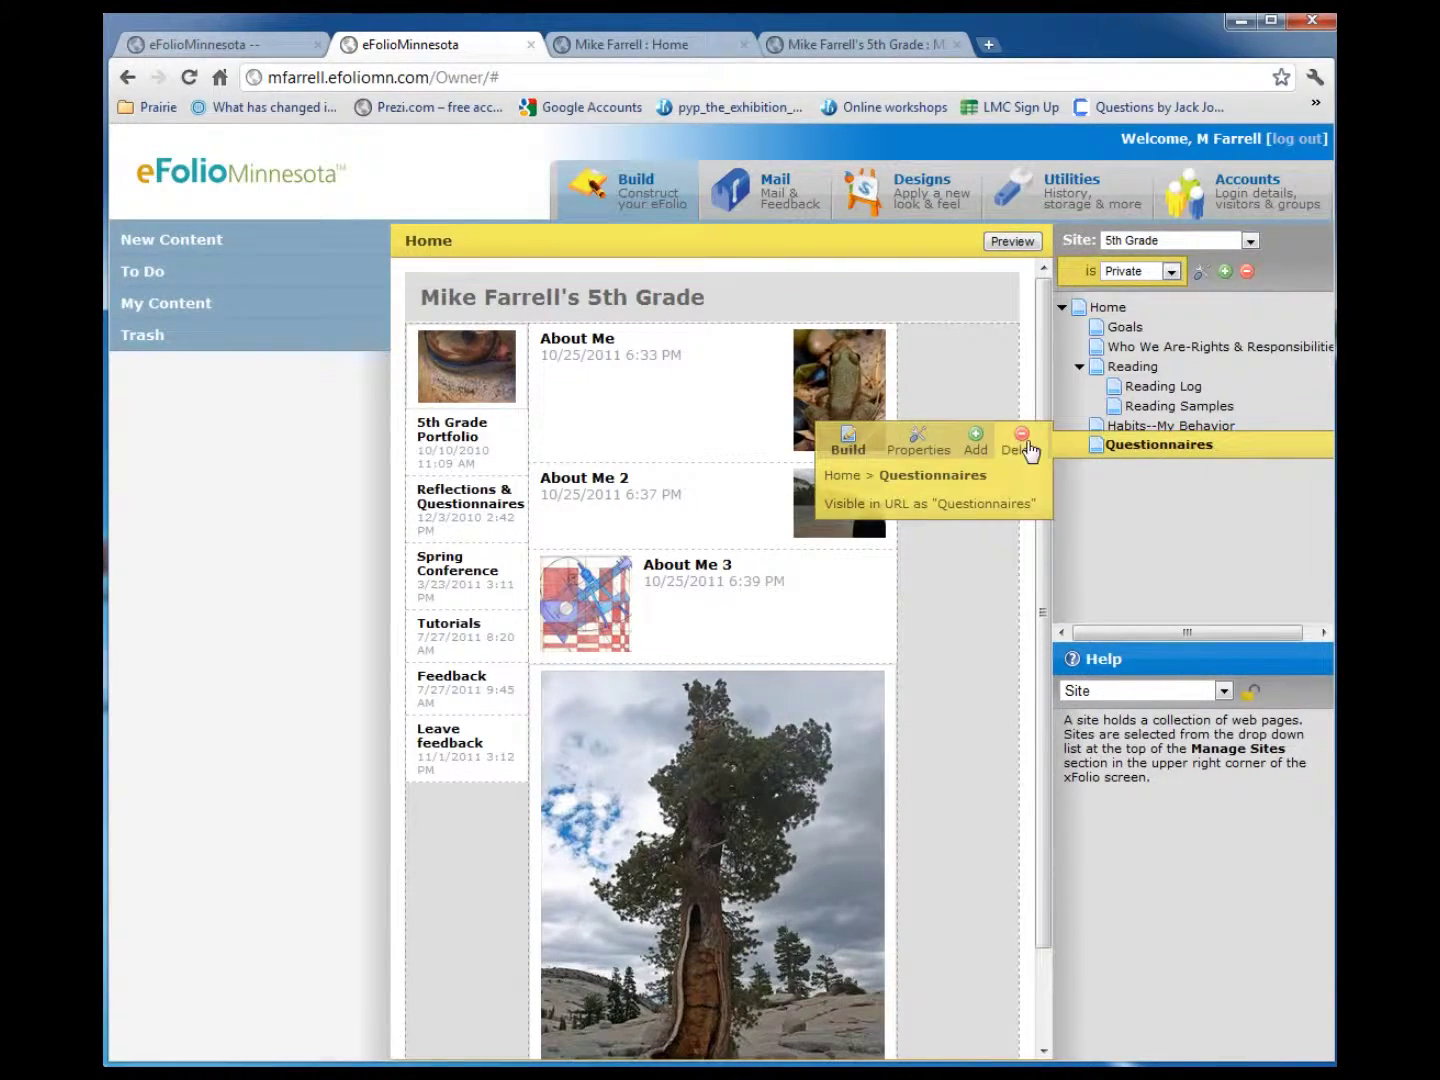
pyautogui.click(977, 443)
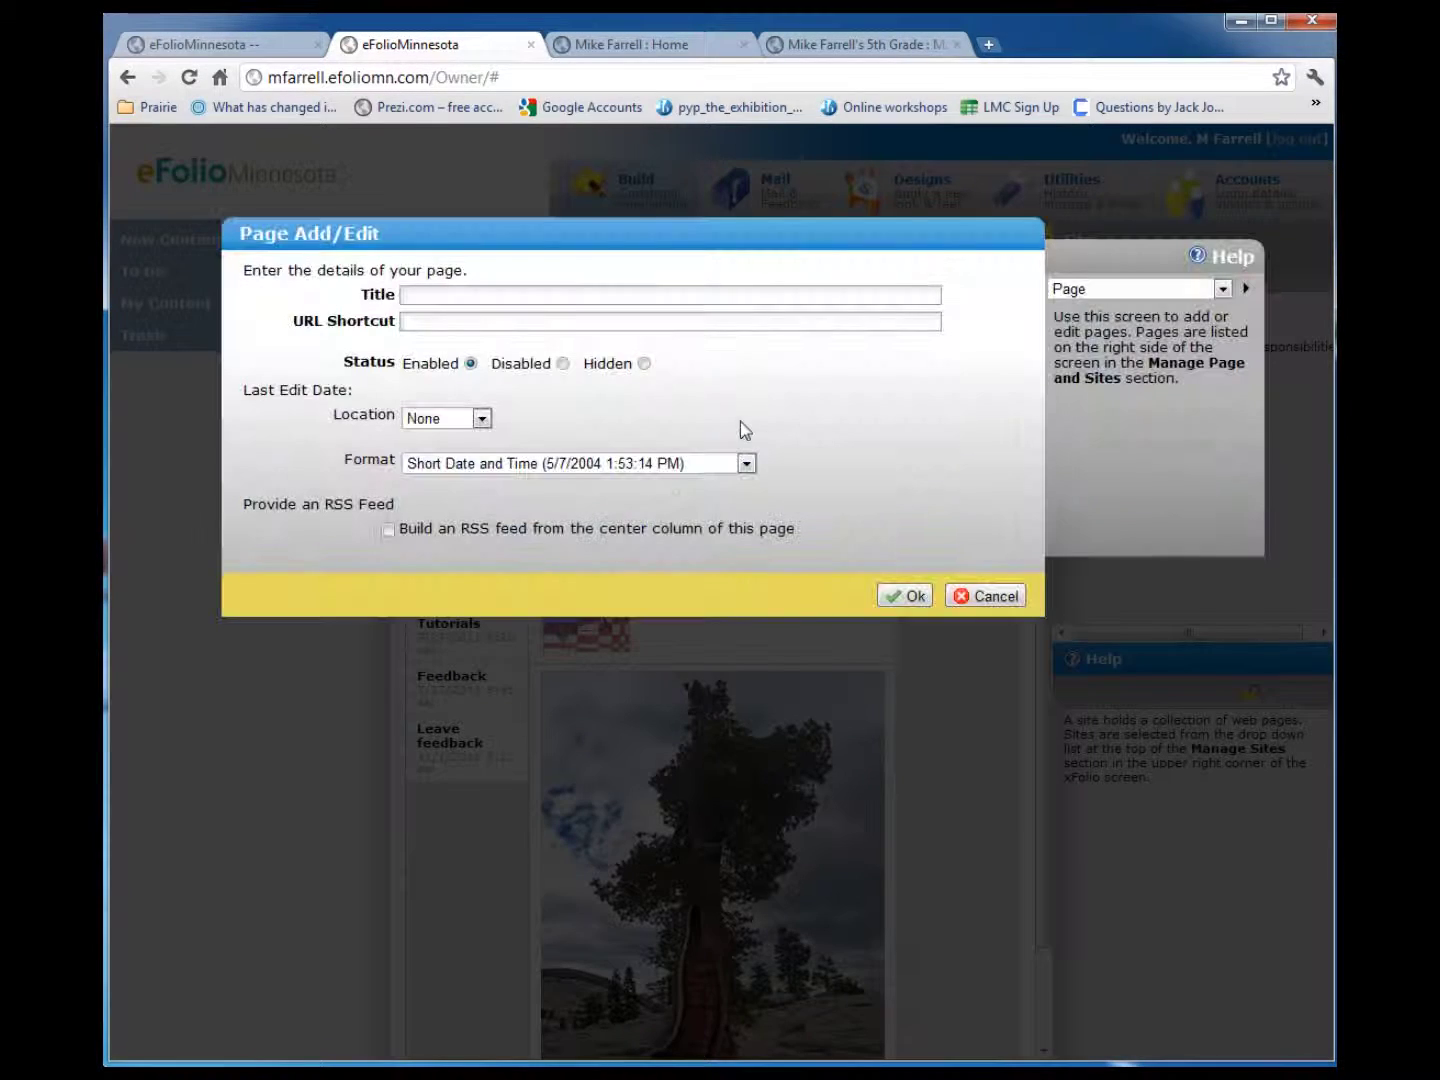
pyautogui.click(419, 295)
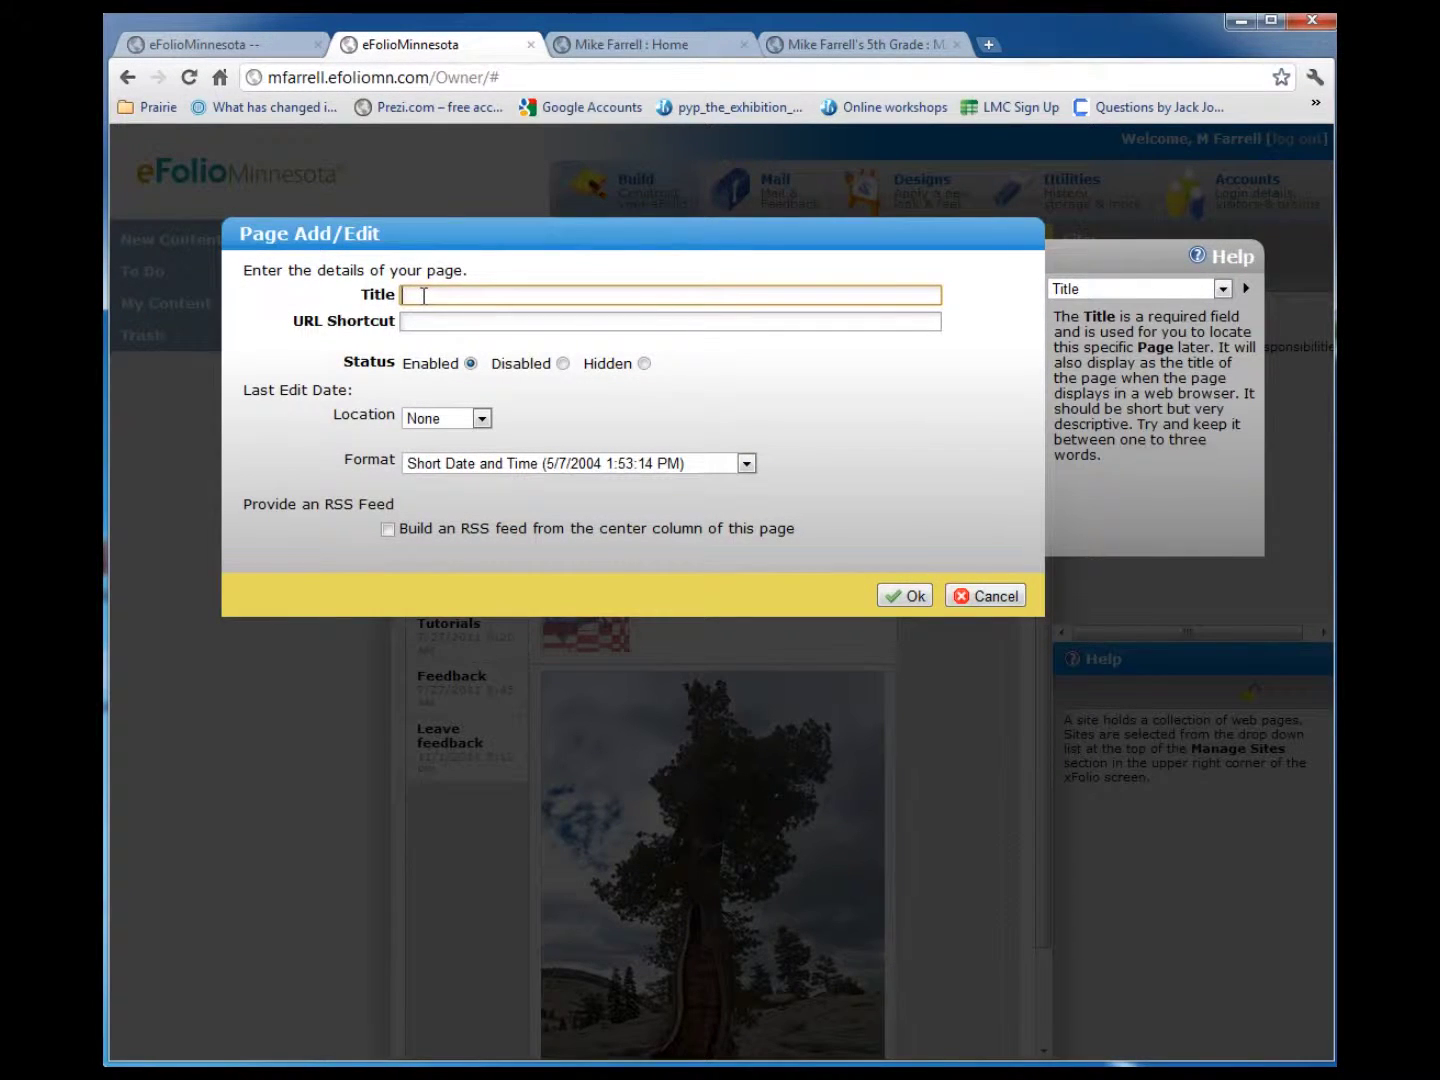
pyautogui.write('Math')
pyautogui.press('Tab')
pyautogui.write('ma')
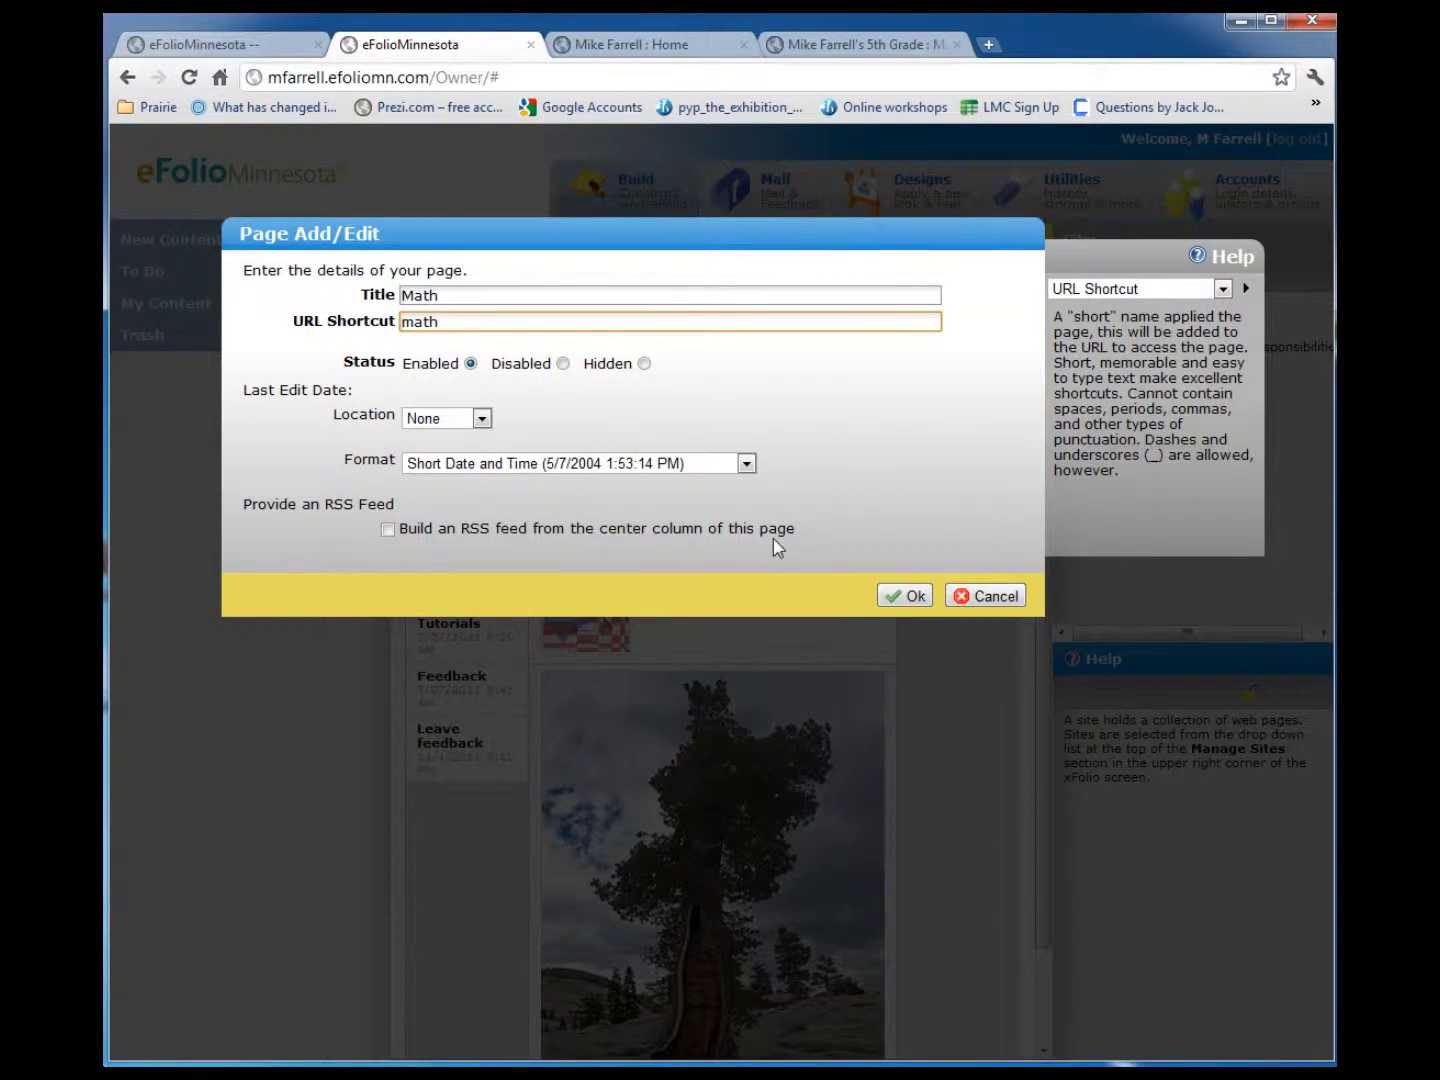
pyautogui.click(904, 598)
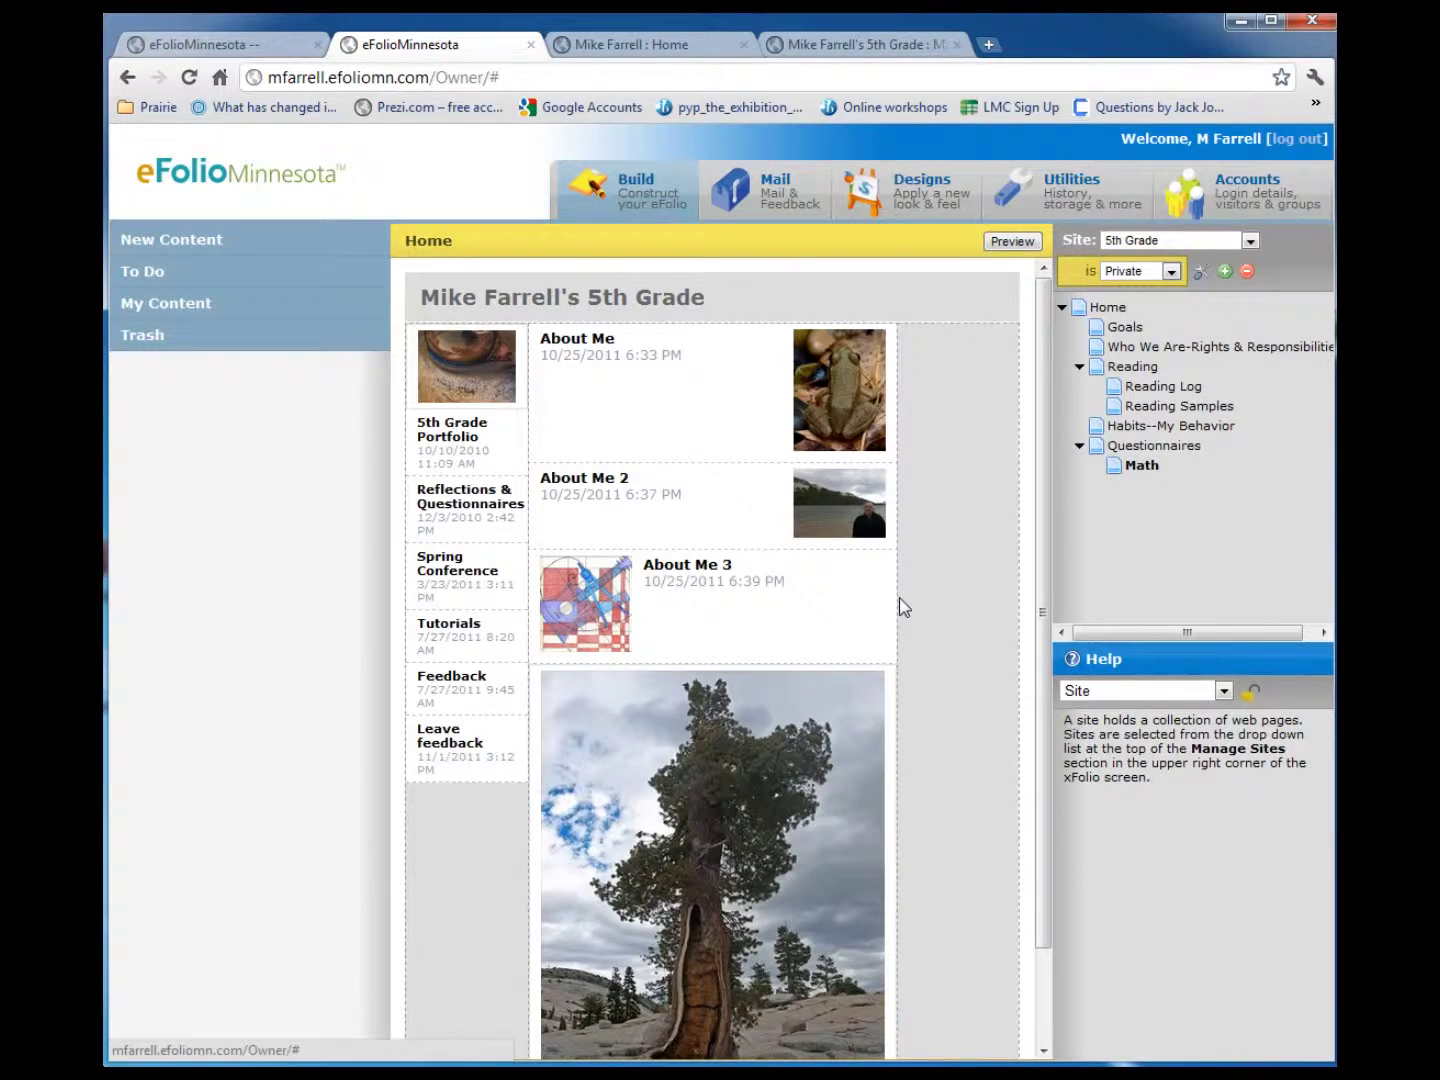
# Start completing the Math -- Unit 02 questionnaire from the Math [IB --- used in multiple grade levels] category.
pyautogui.click(204, 244)
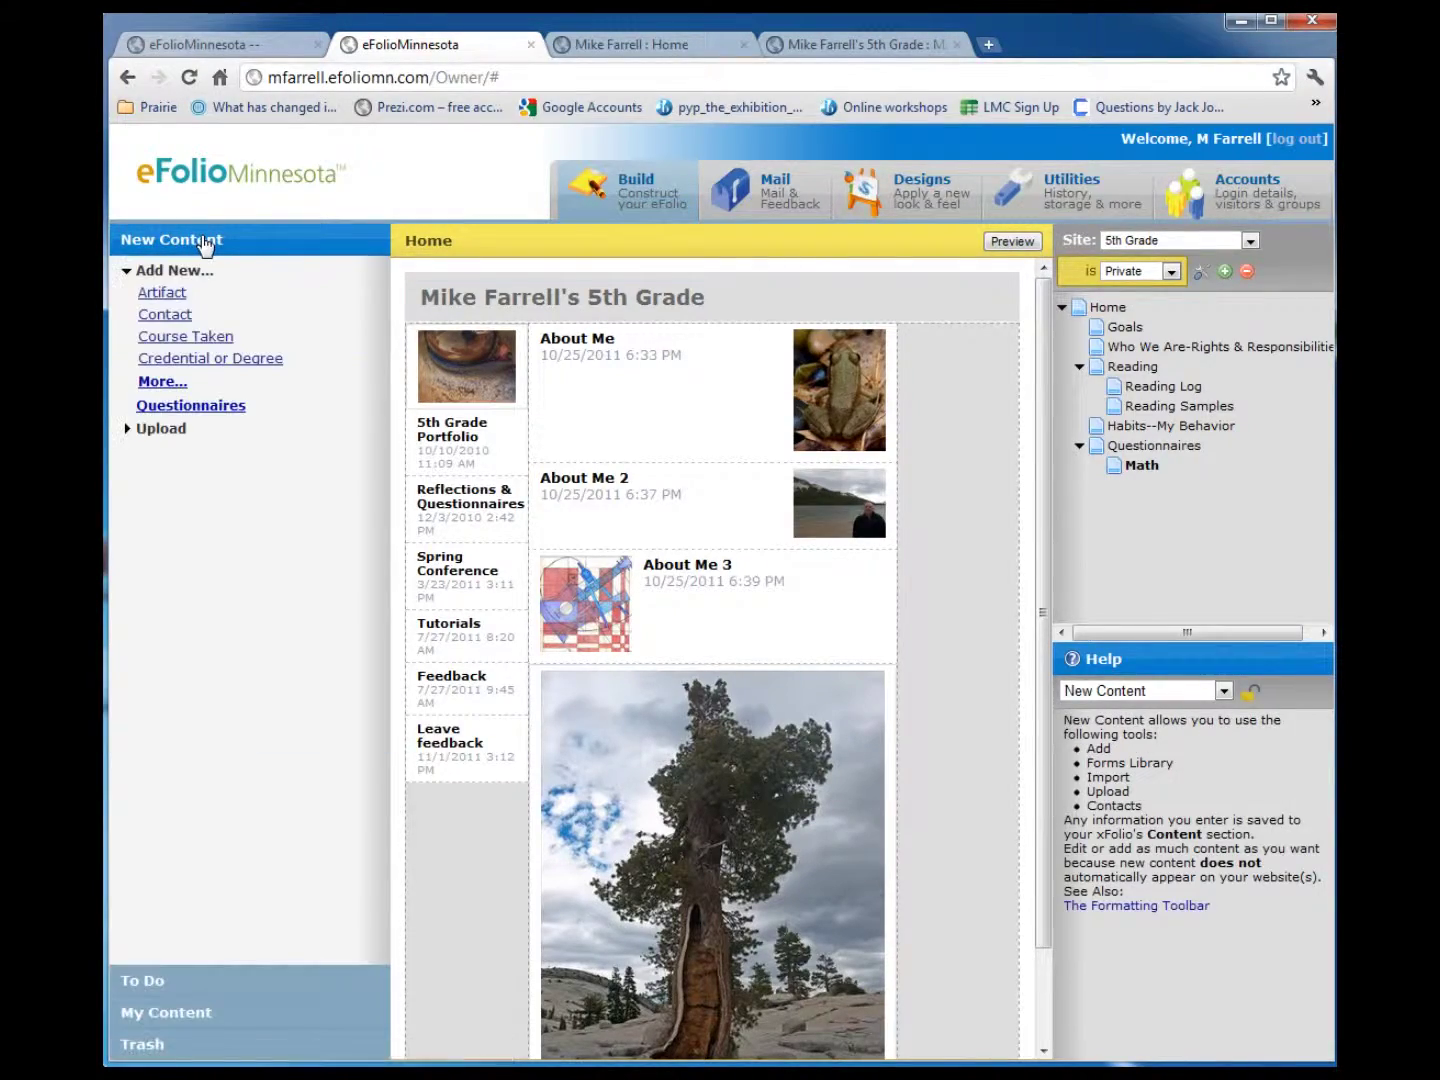
pyautogui.click(185, 409)
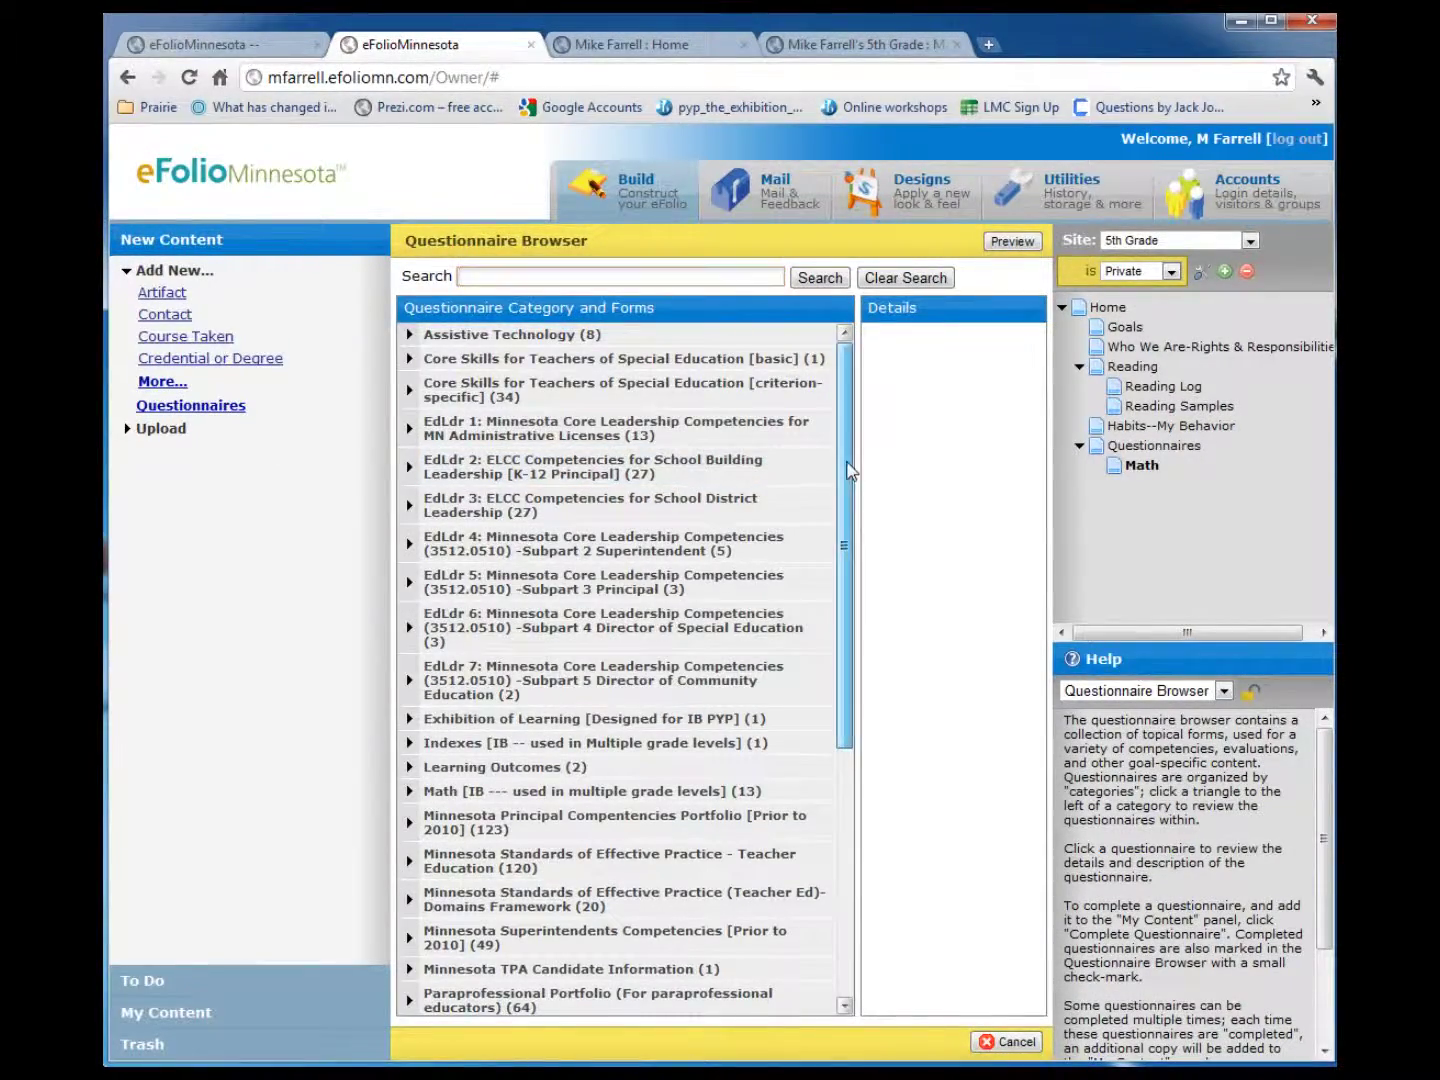
pyautogui.moveTo(842, 465); pyautogui.dragTo(839, 684)
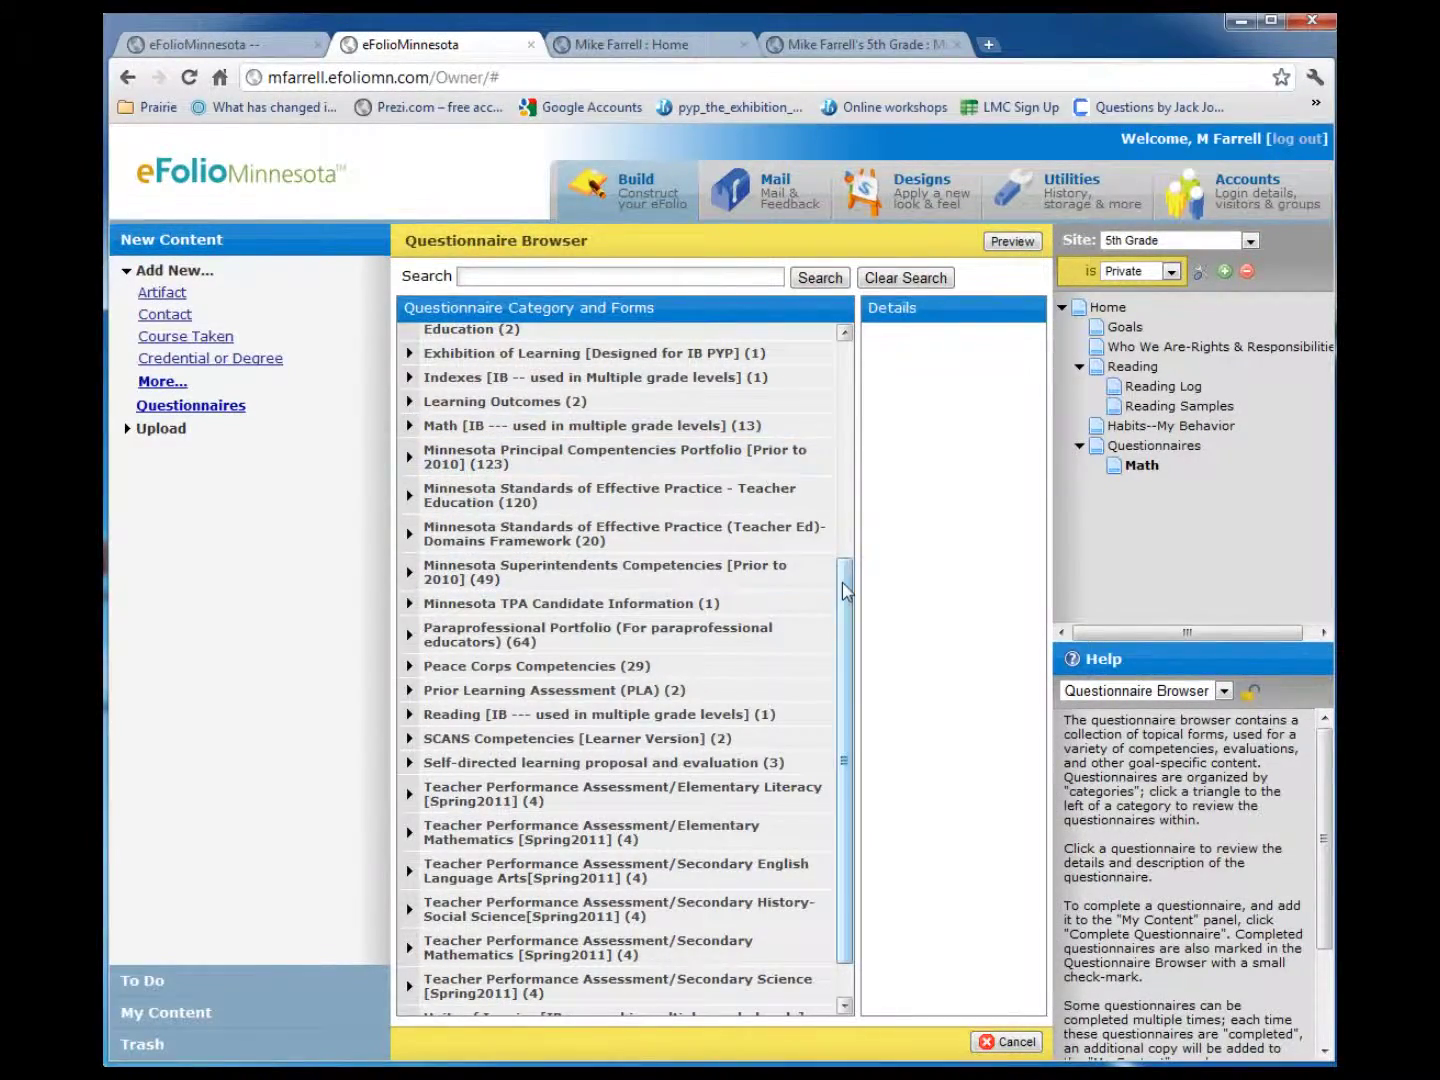
pyautogui.moveTo(846, 591); pyautogui.dragTo(840, 668)
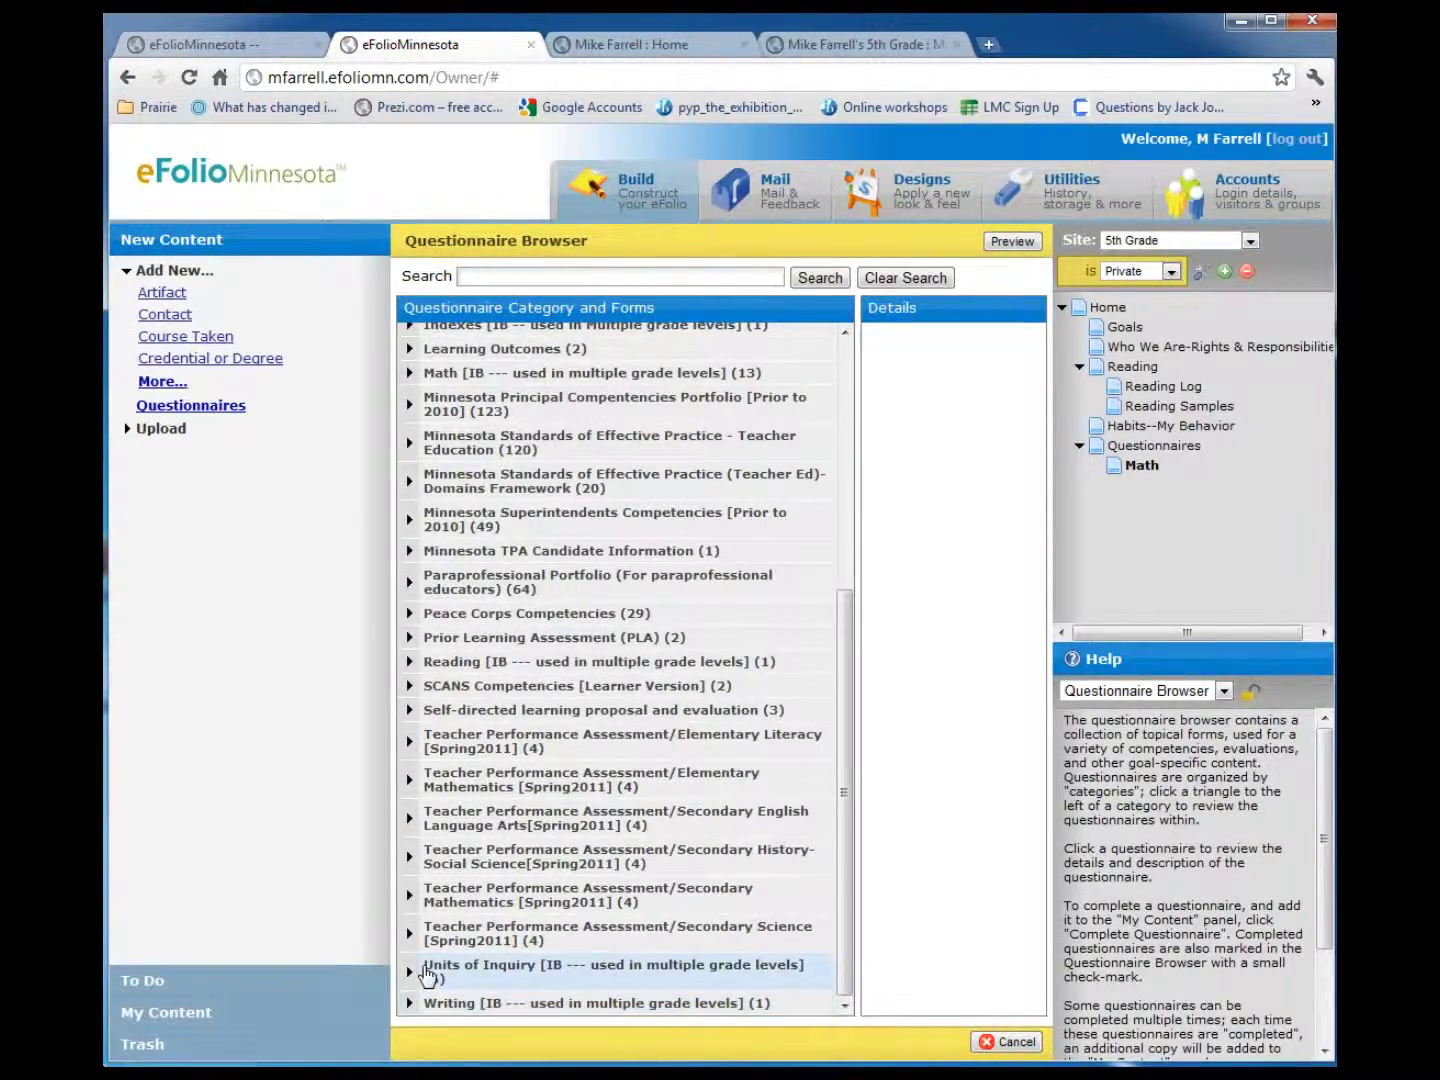
pyautogui.click(451, 379)
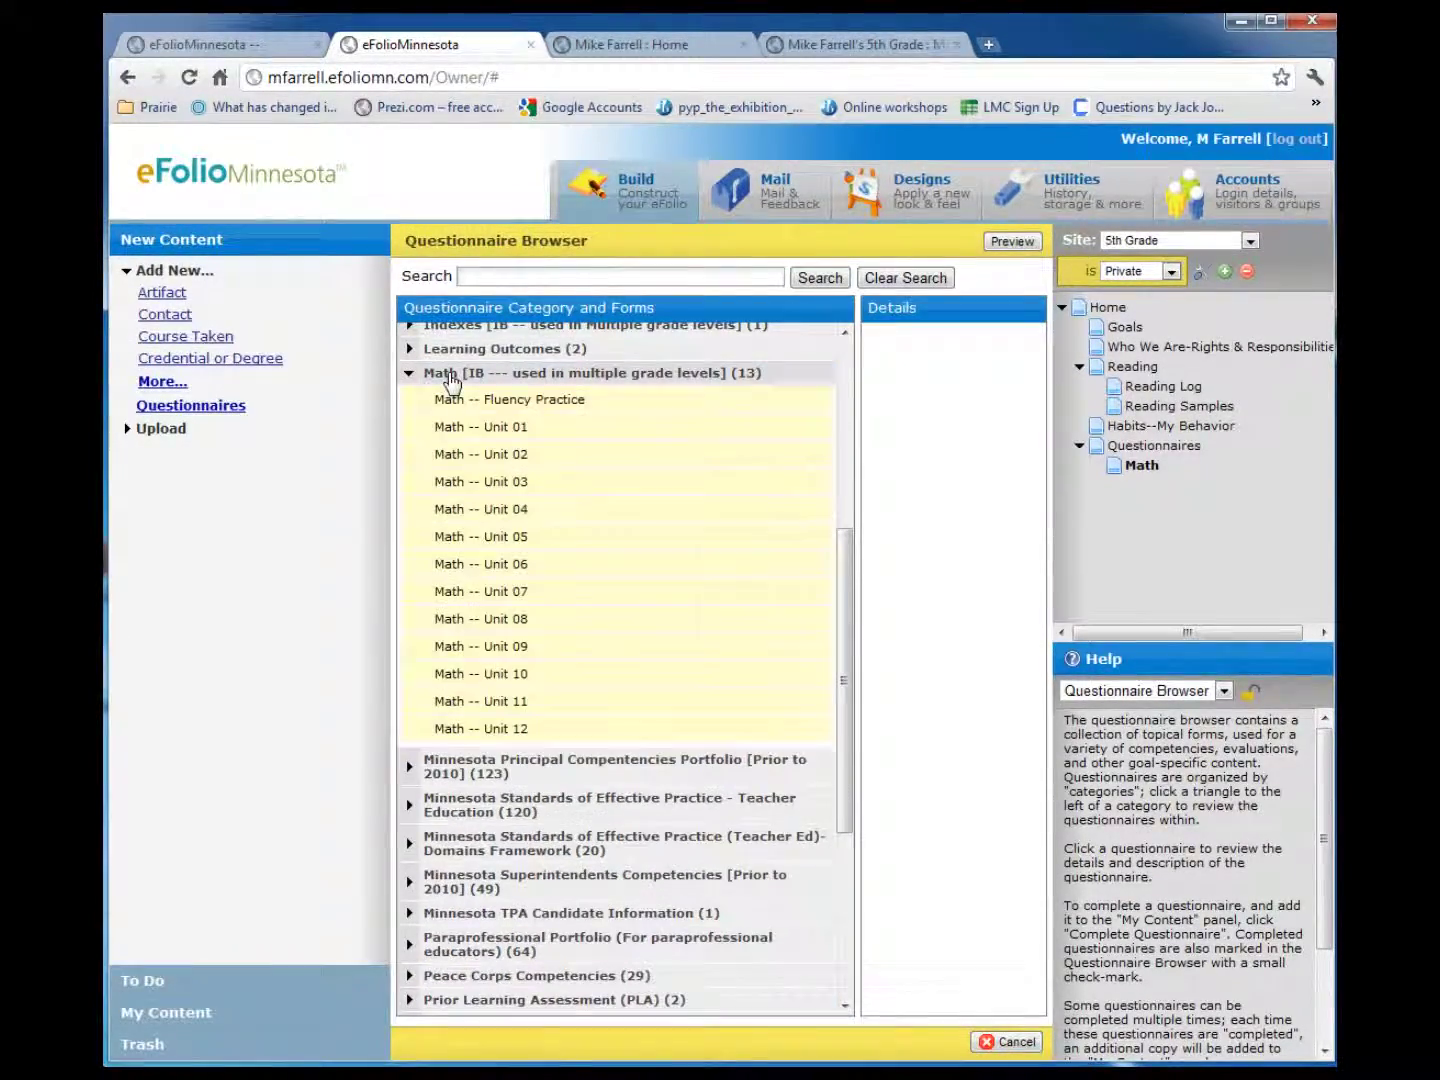
pyautogui.click(499, 456)
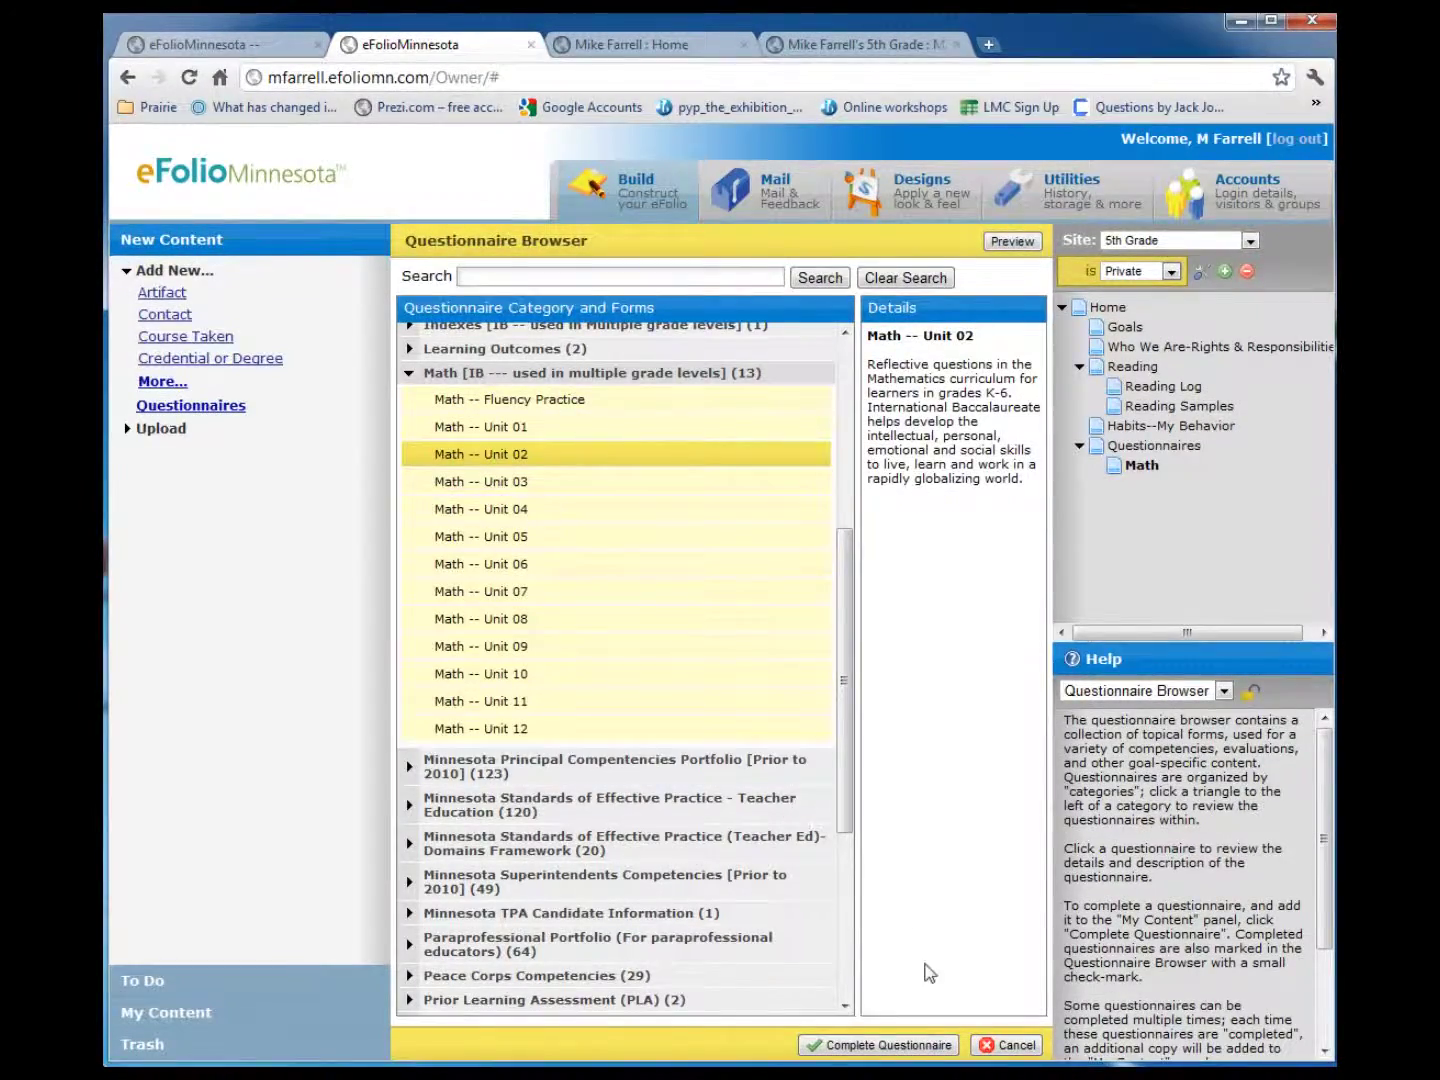
pyautogui.click(888, 1046)
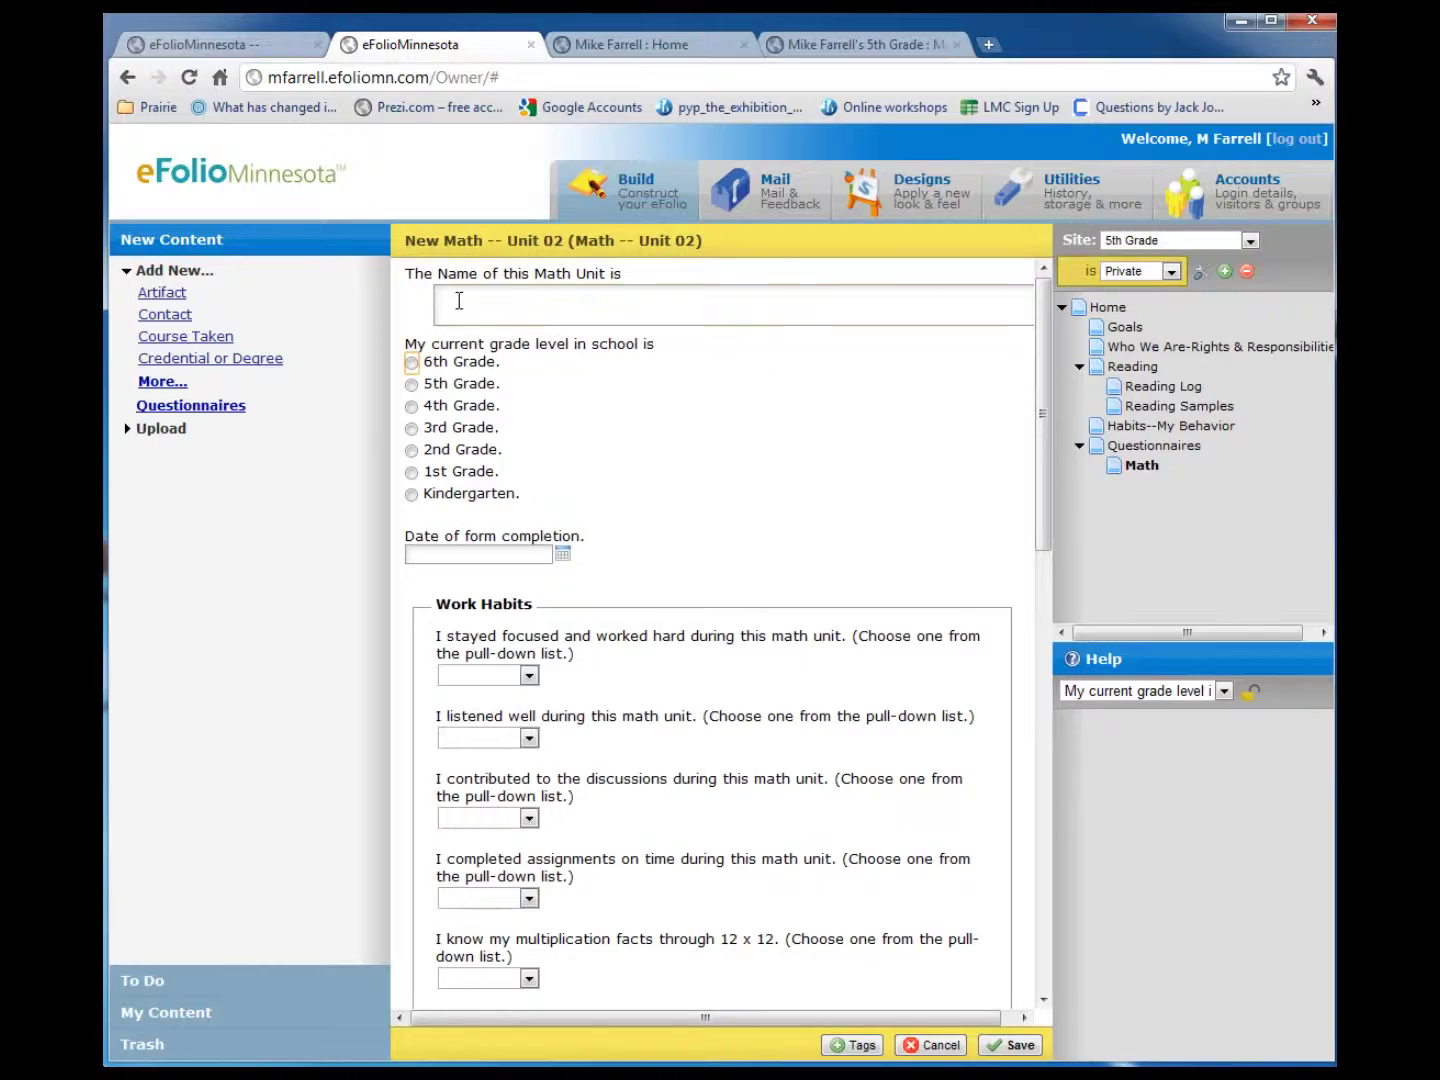
# Name the math unit "MAP-Measurement, Area, & Perimeter", choose 5th Grade, and set the completion date to November 18, 2011.
pyautogui.click(461, 300)
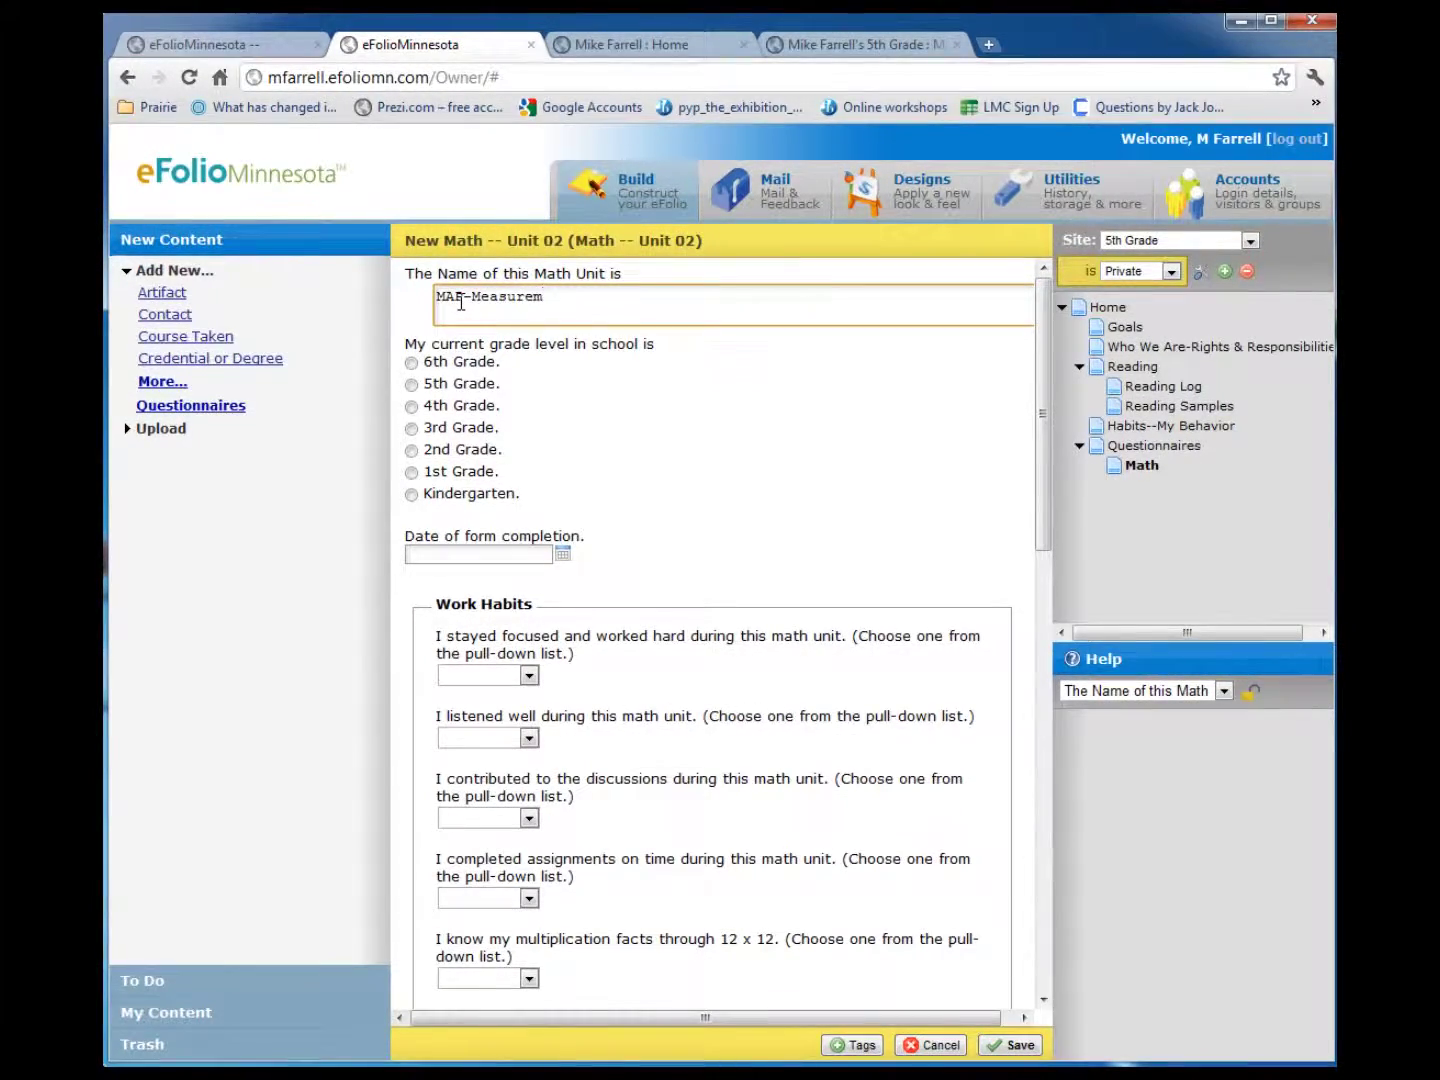
pyautogui.write('ent')
pyautogui.write('imeter')
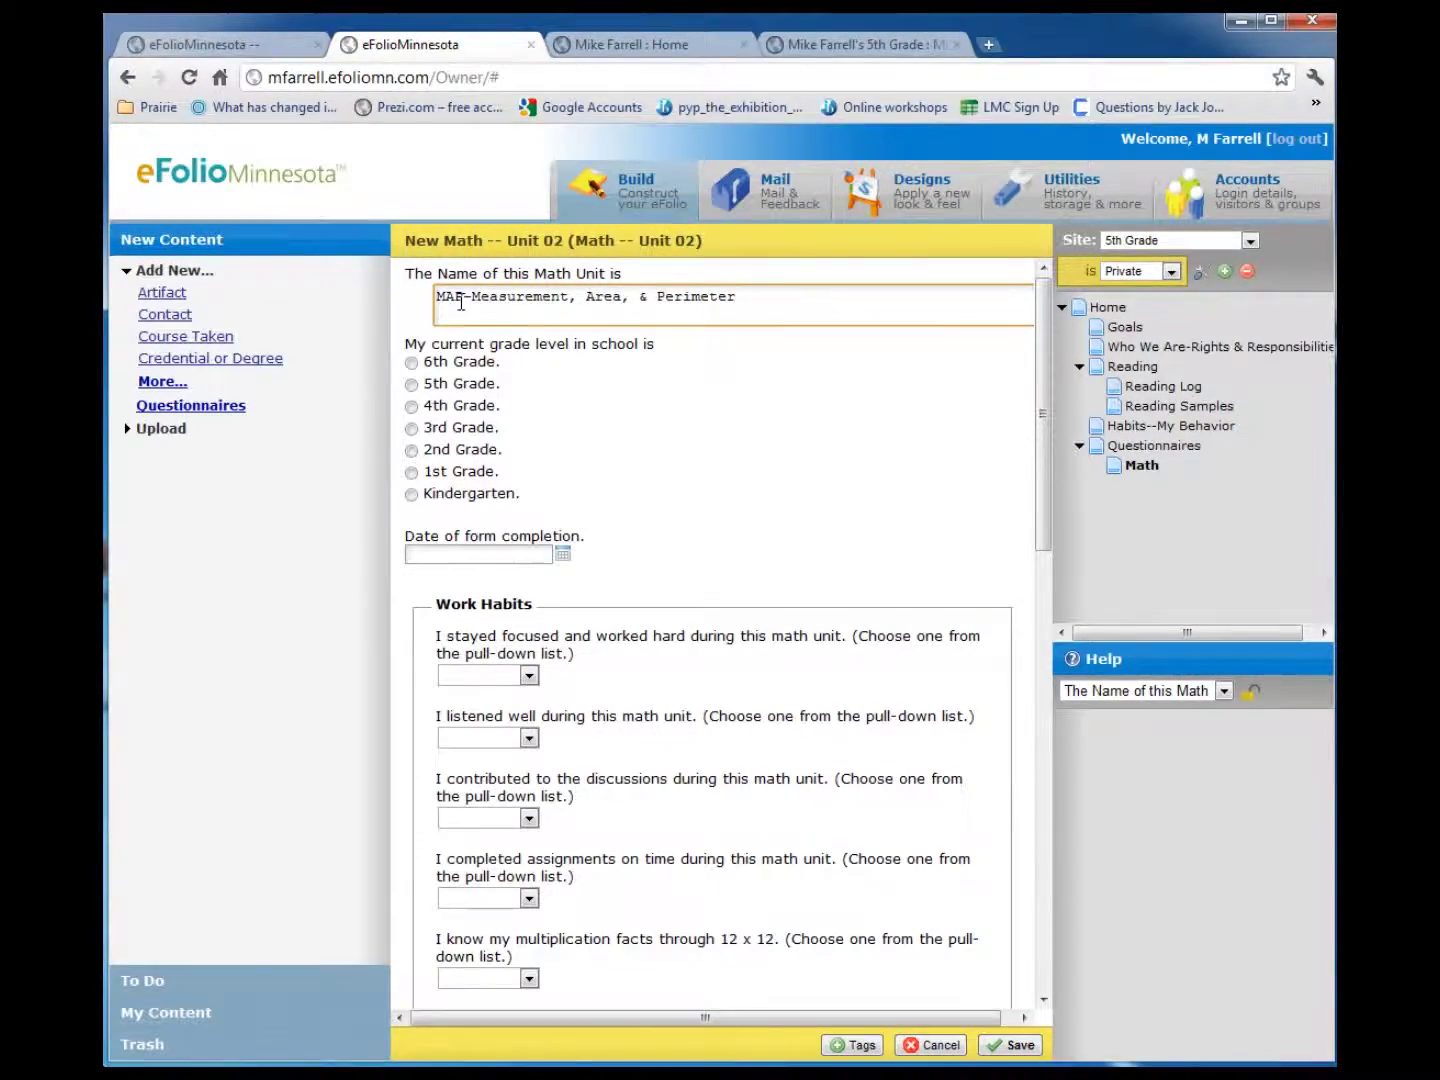
pyautogui.click(411, 383)
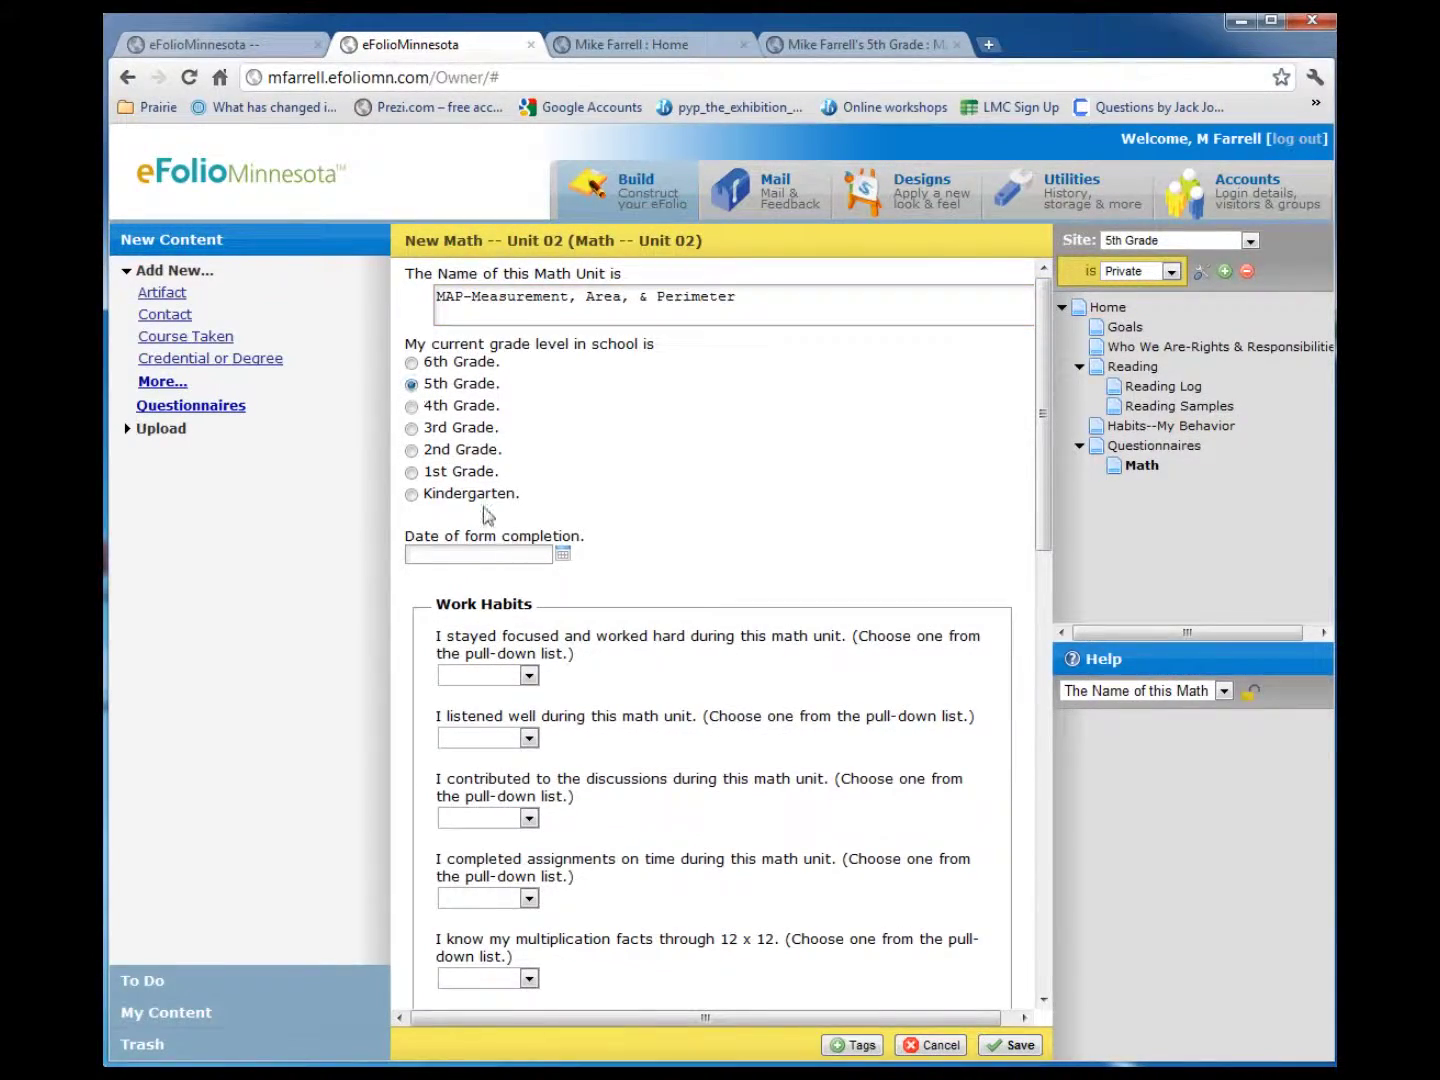
pyautogui.click(561, 554)
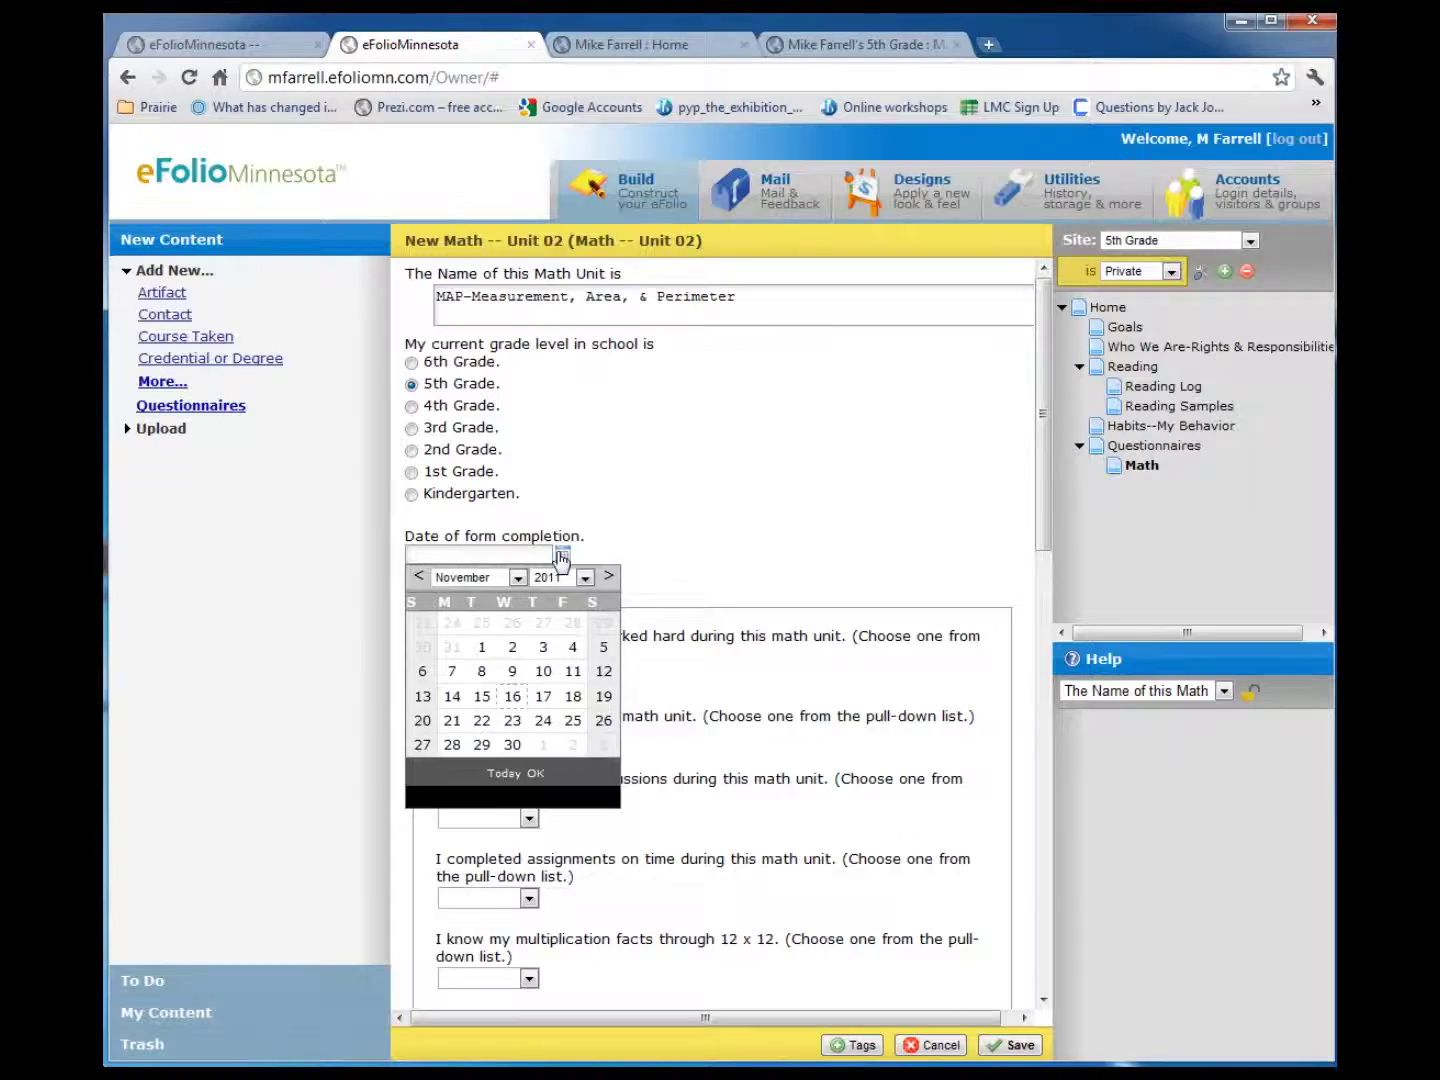
pyautogui.click(572, 697)
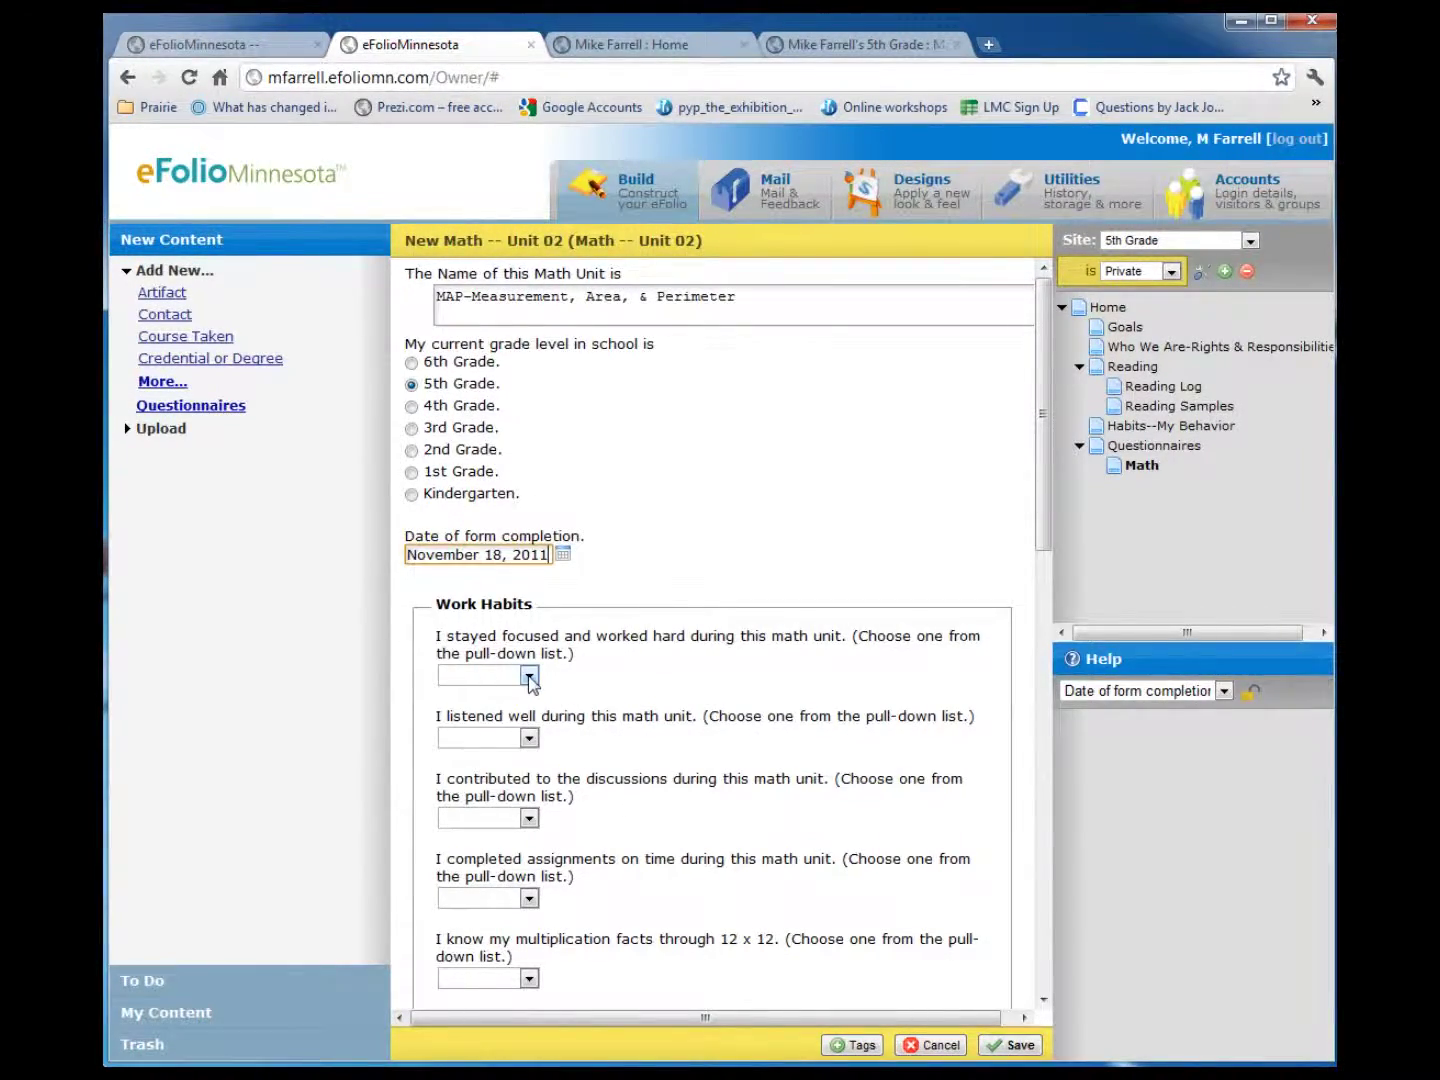
# Answer Always to the Work Habits questions on focus, listening, discussions, assignments and multiplication facts through 12 x 12.
pyautogui.click(529, 679)
pyautogui.click(475, 765)
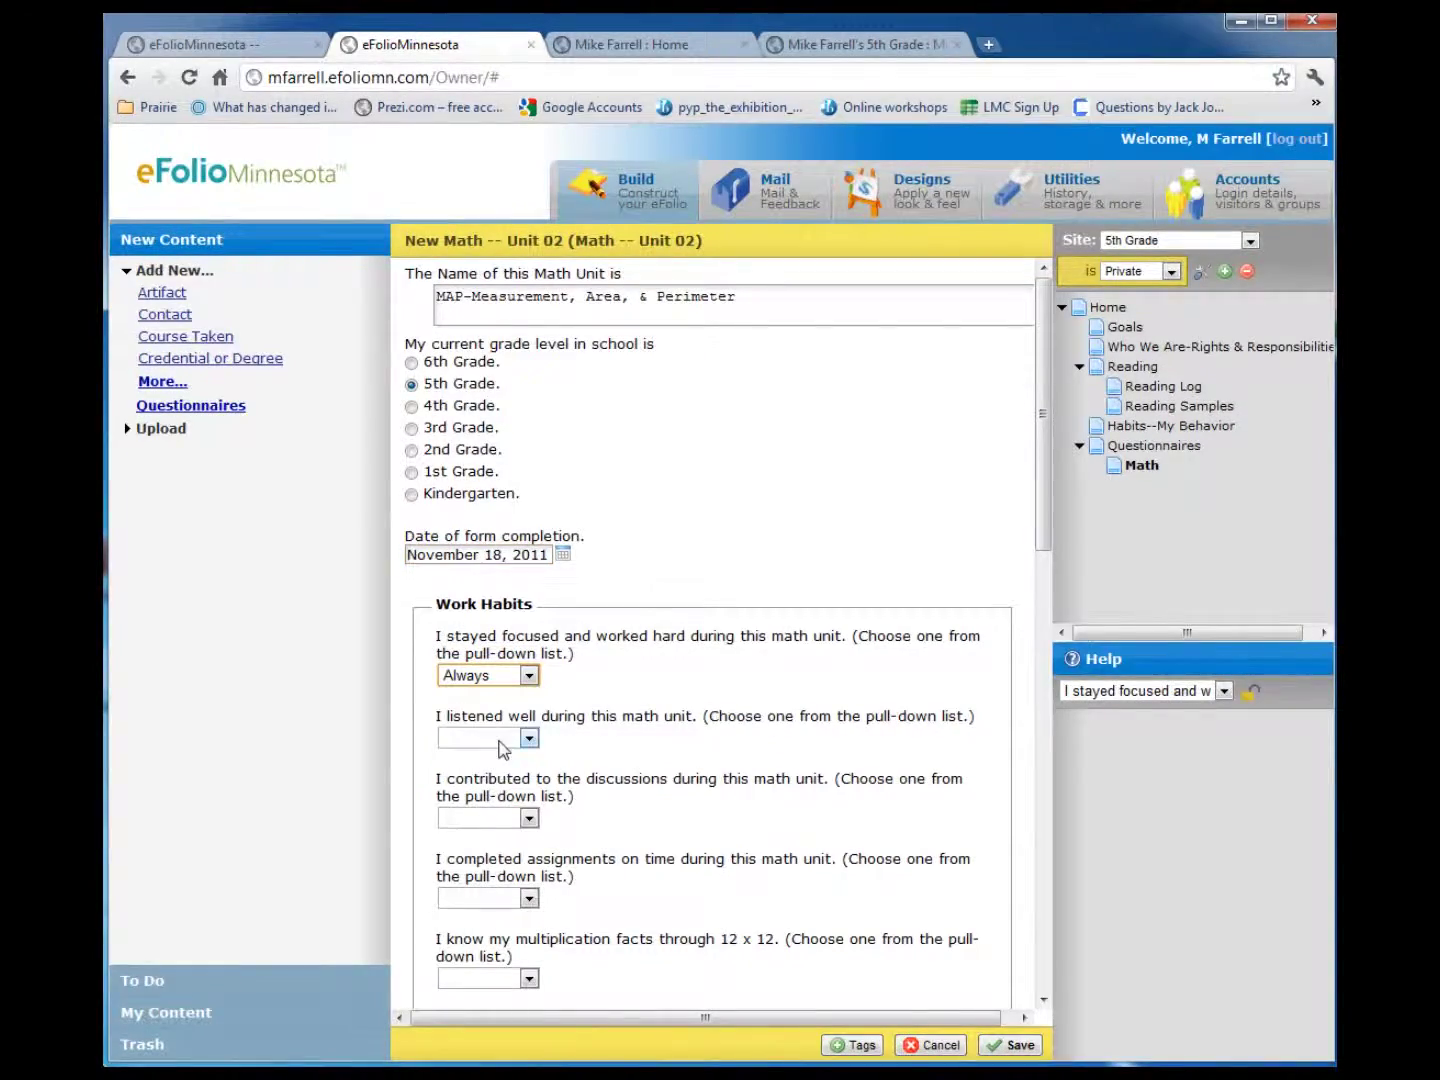
pyautogui.click(529, 738)
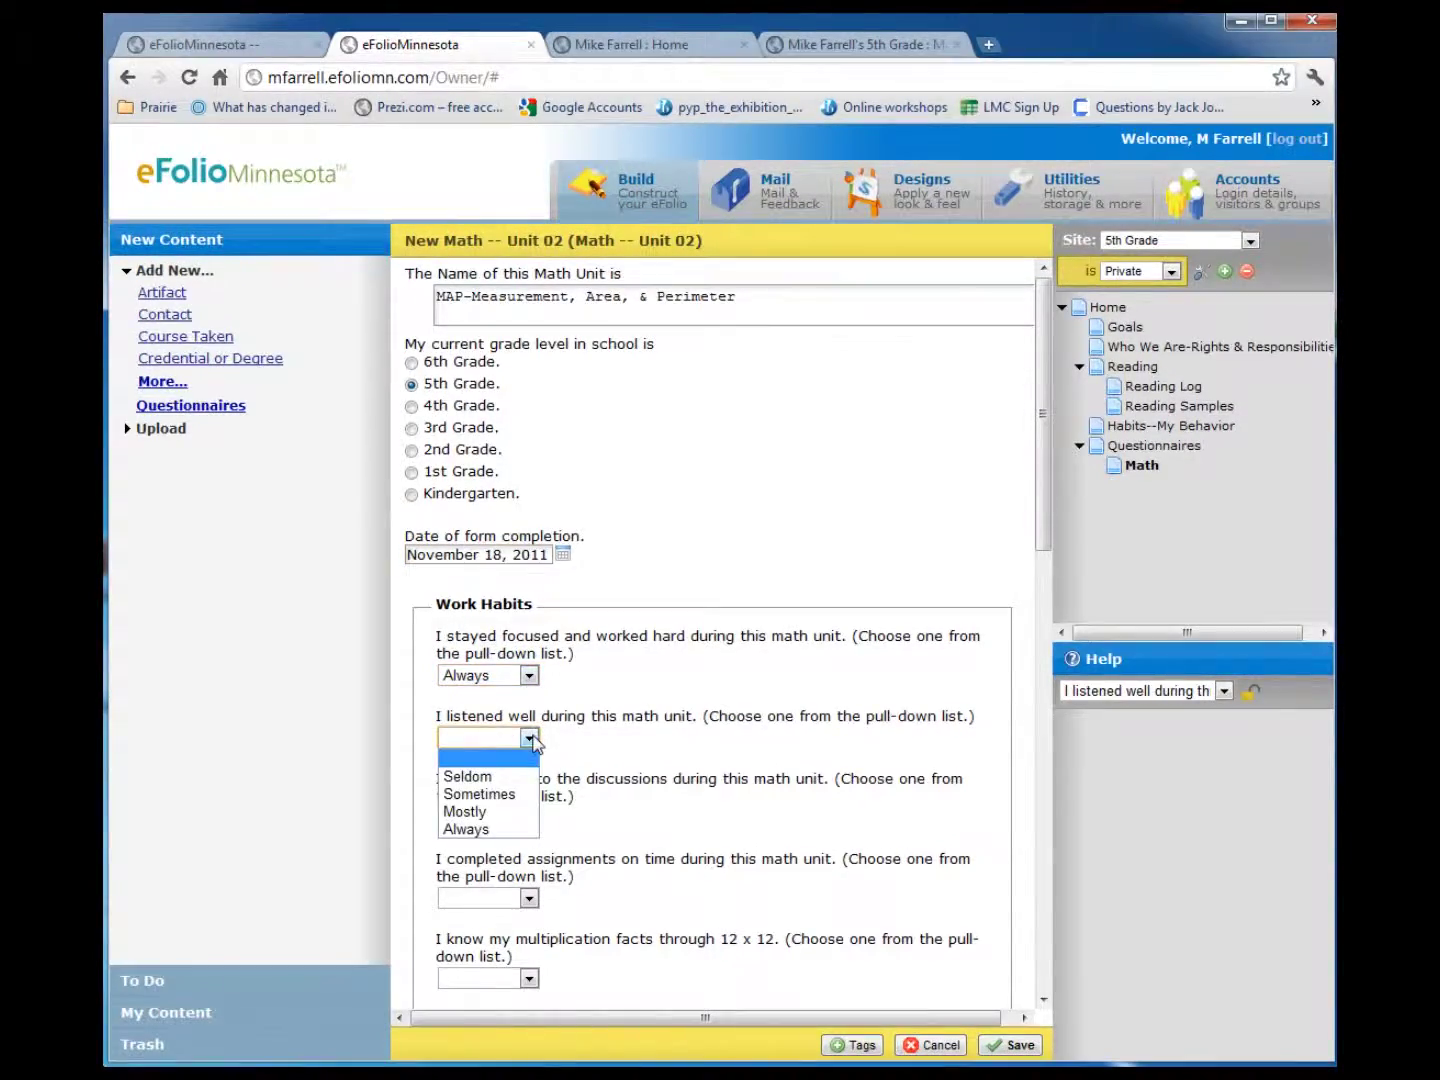
pyautogui.click(510, 828)
pyautogui.click(528, 818)
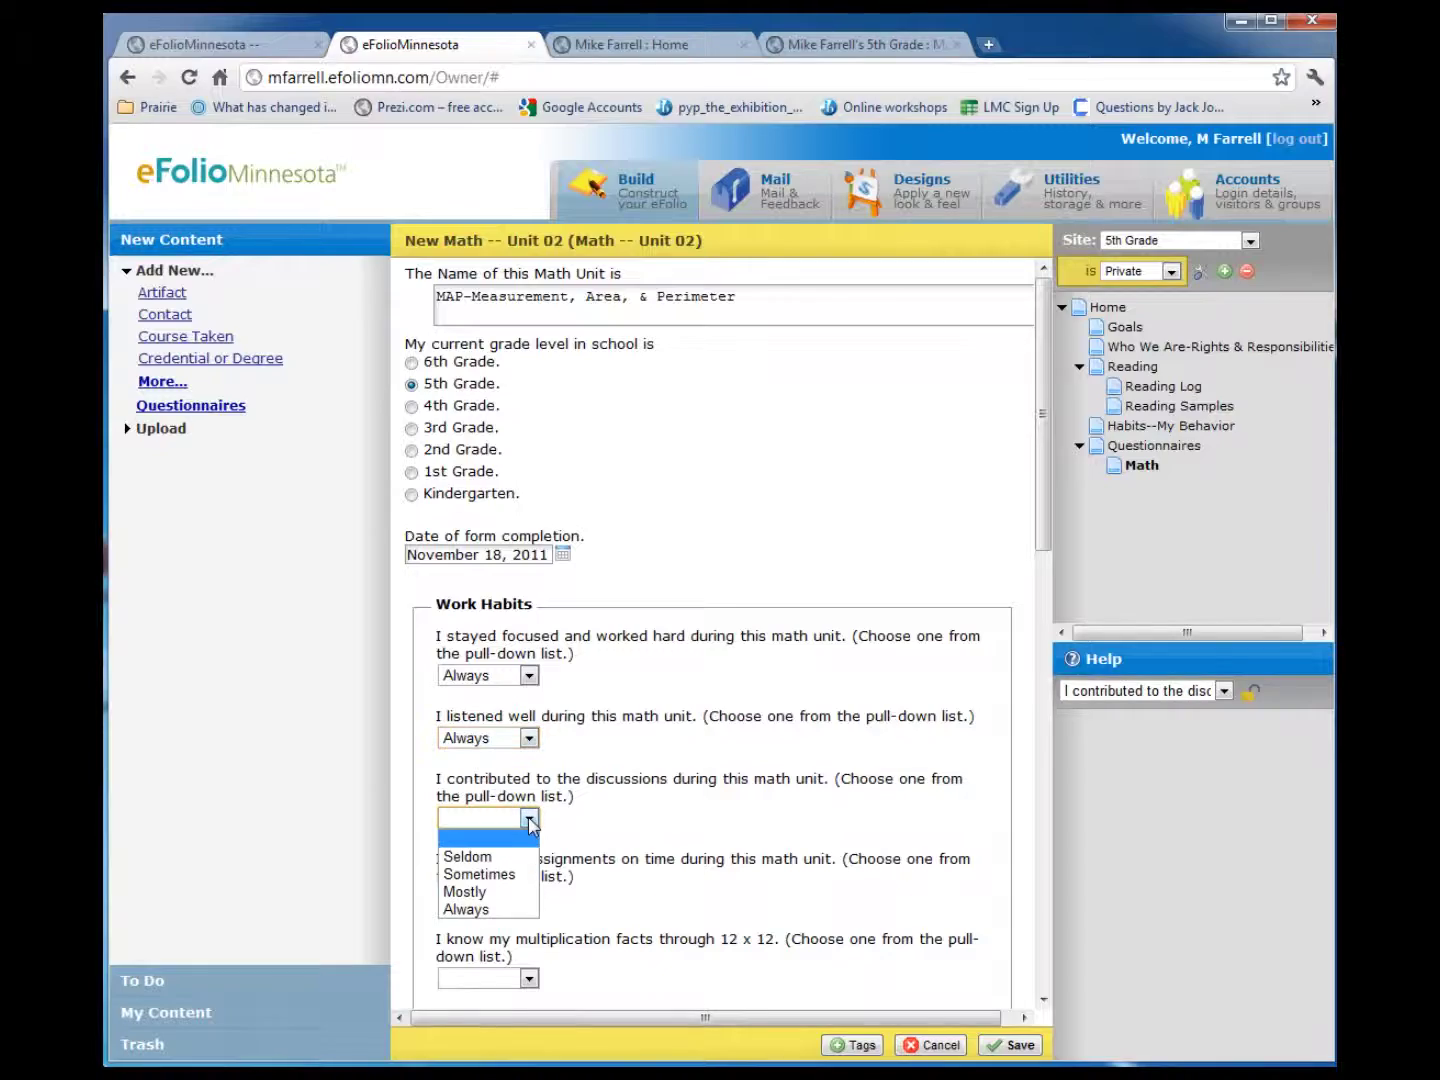
pyautogui.click(493, 909)
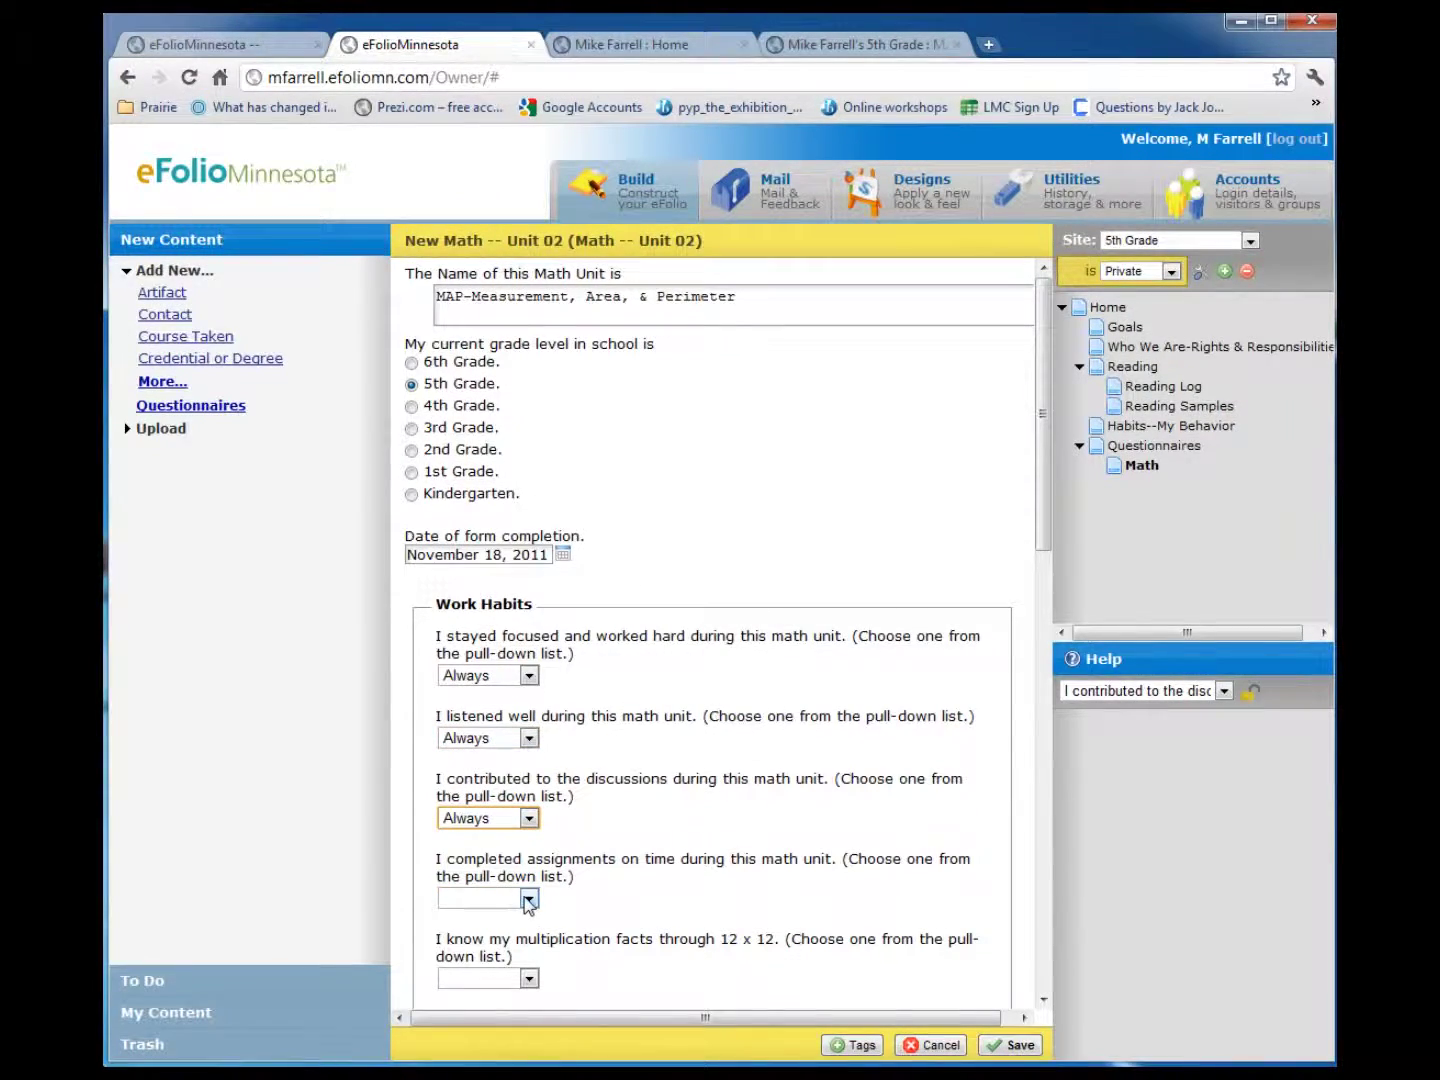
pyautogui.click(529, 900)
pyautogui.click(468, 989)
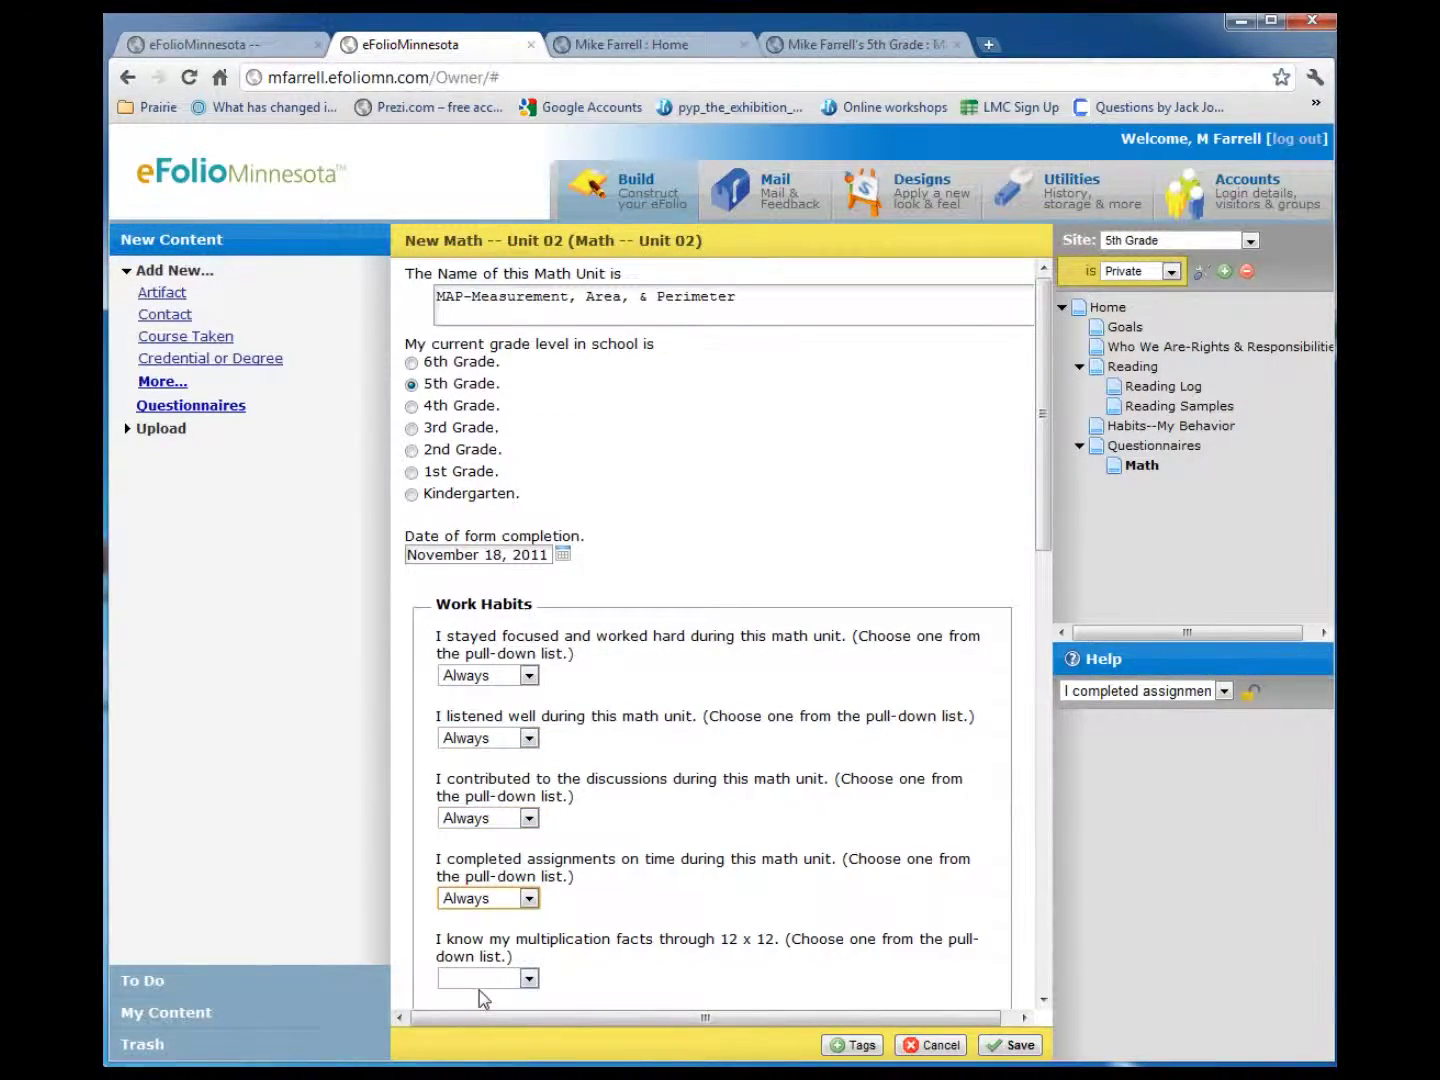
pyautogui.click(529, 978)
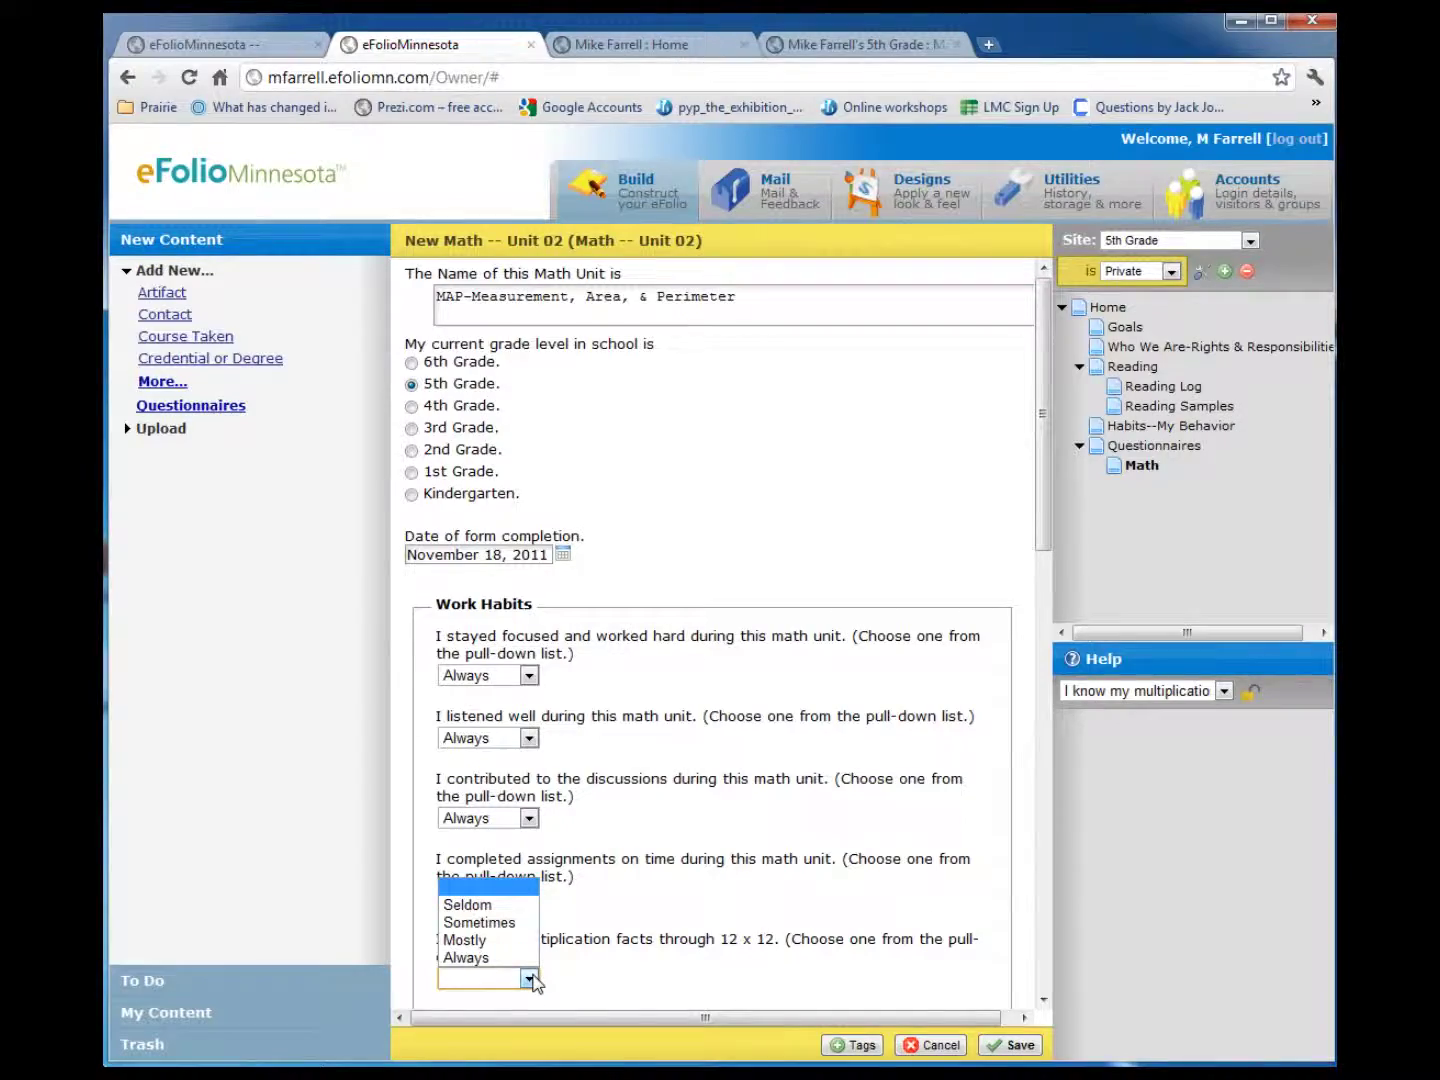
pyautogui.click(467, 958)
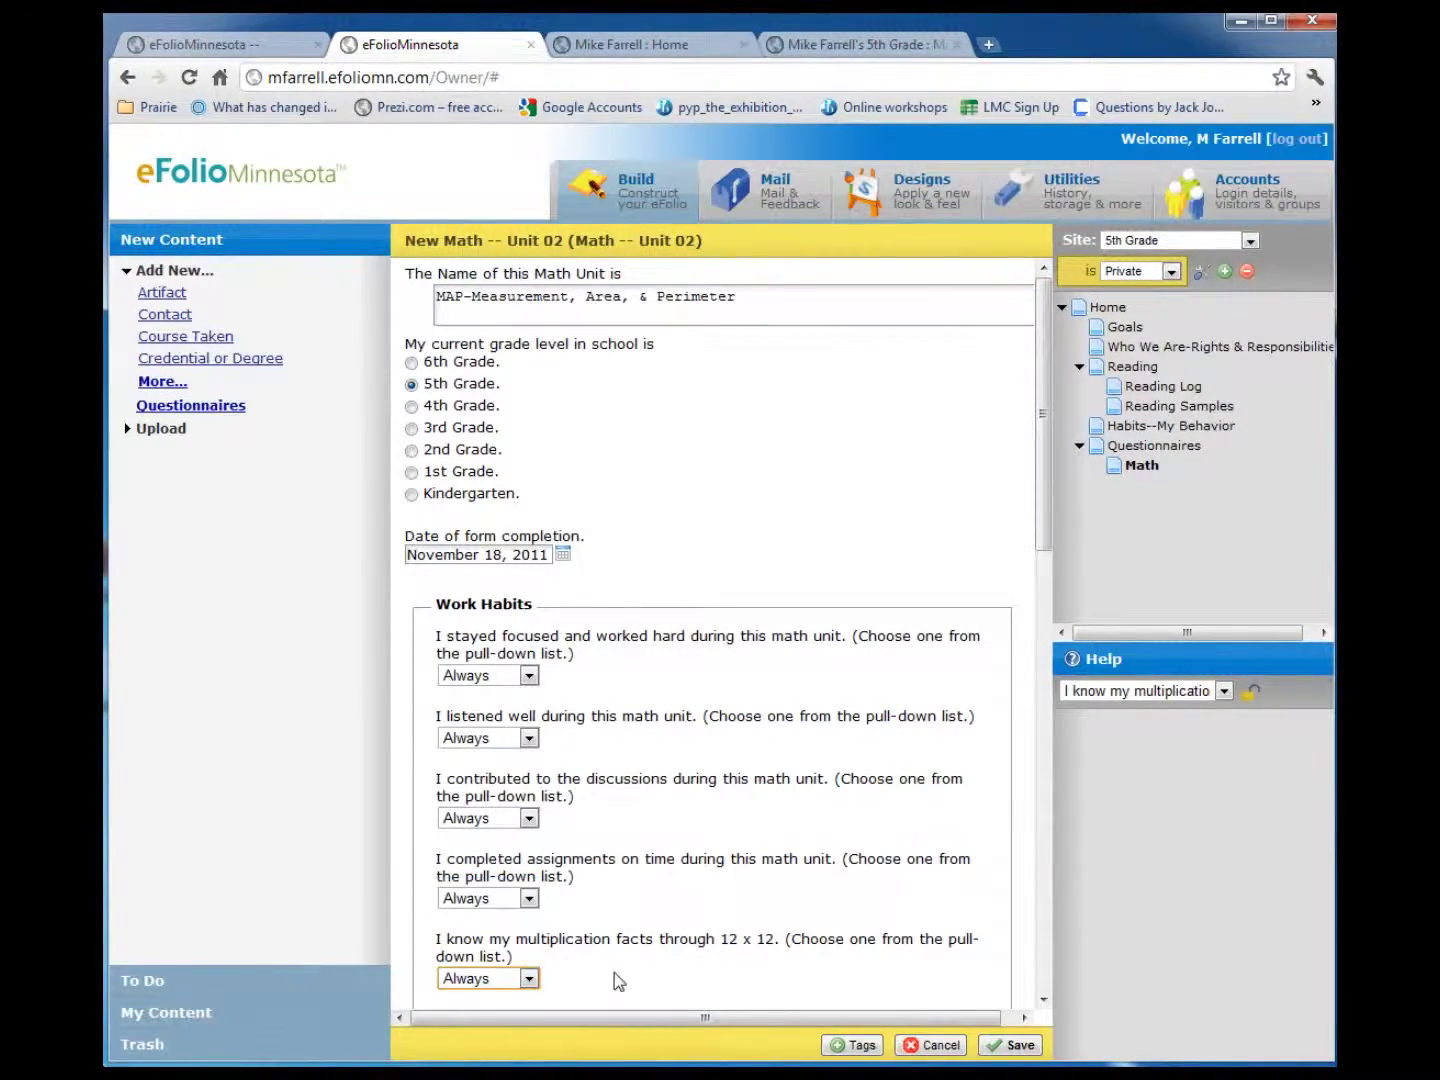
# Review the questionnaire's remaining sections through Additional Comments and show the My Content repository for choosing work examples.
pyautogui.click(1043, 999)
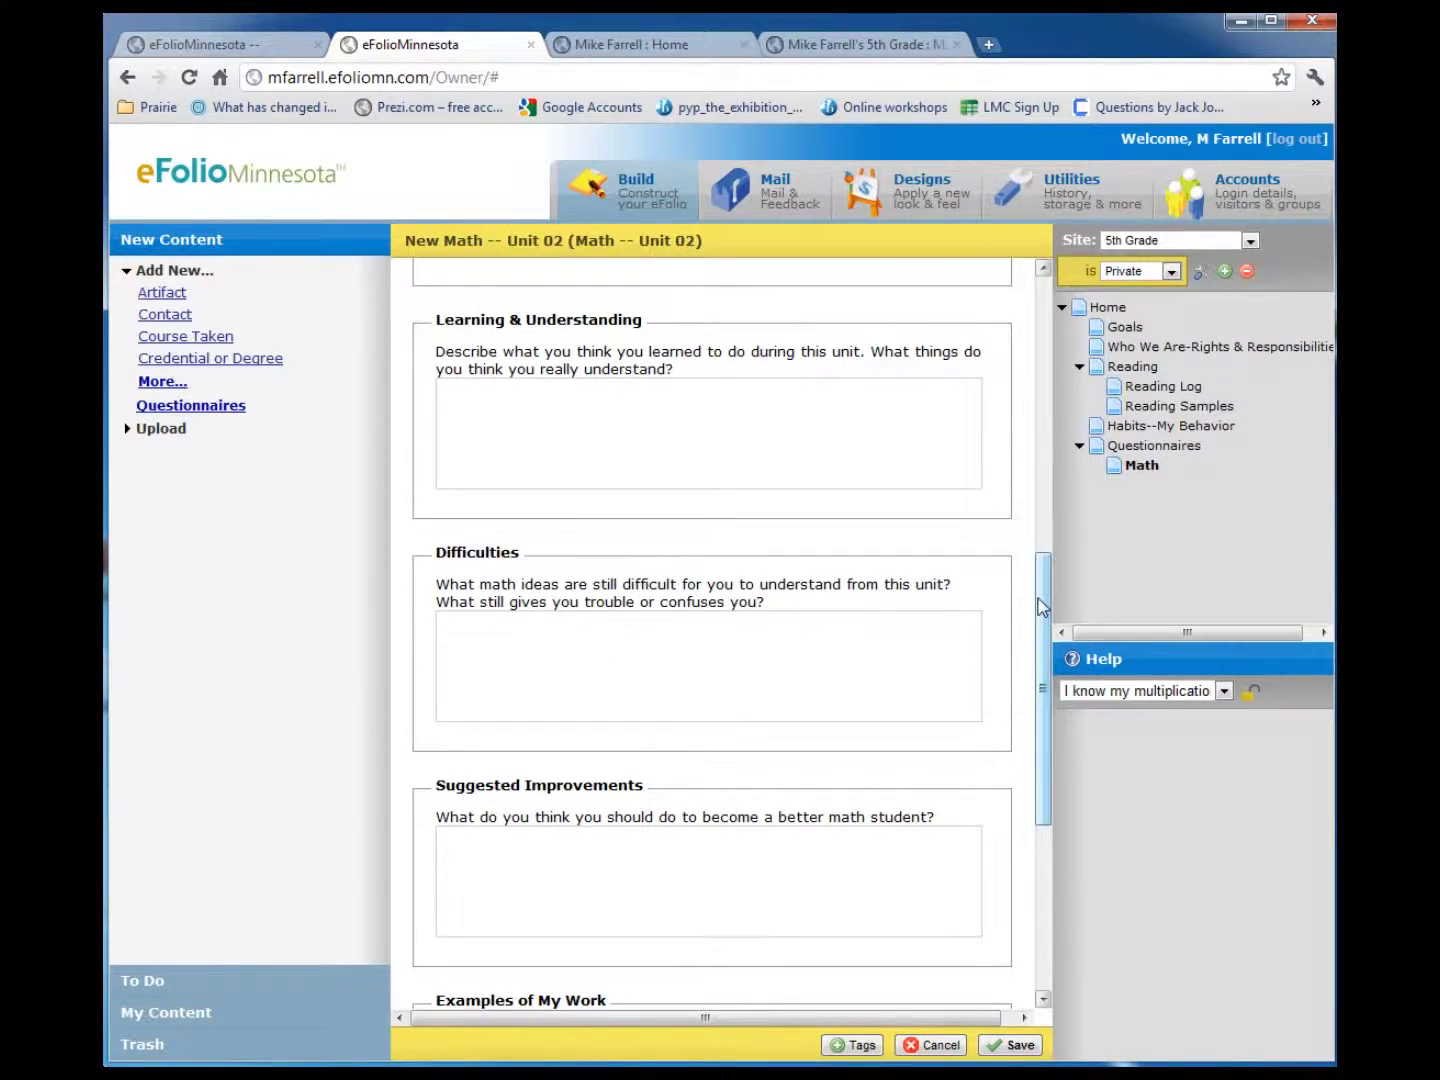
pyautogui.moveTo(1043, 599); pyautogui.dragTo(1039, 652)
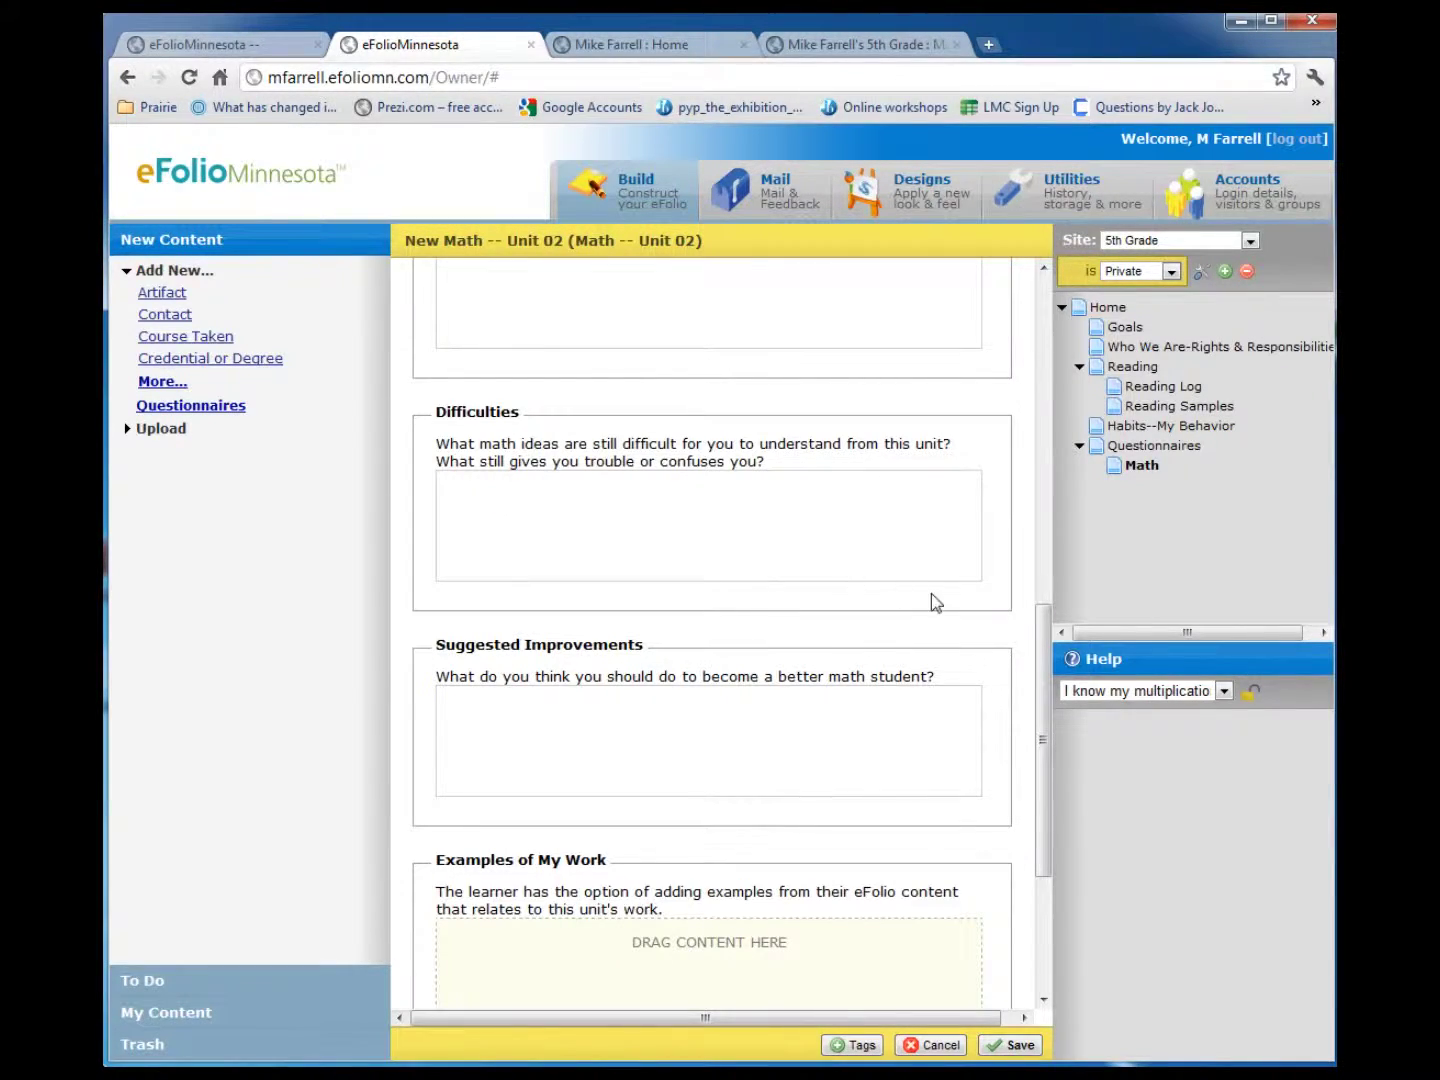
pyautogui.moveTo(1042, 707); pyautogui.dragTo(1041, 757)
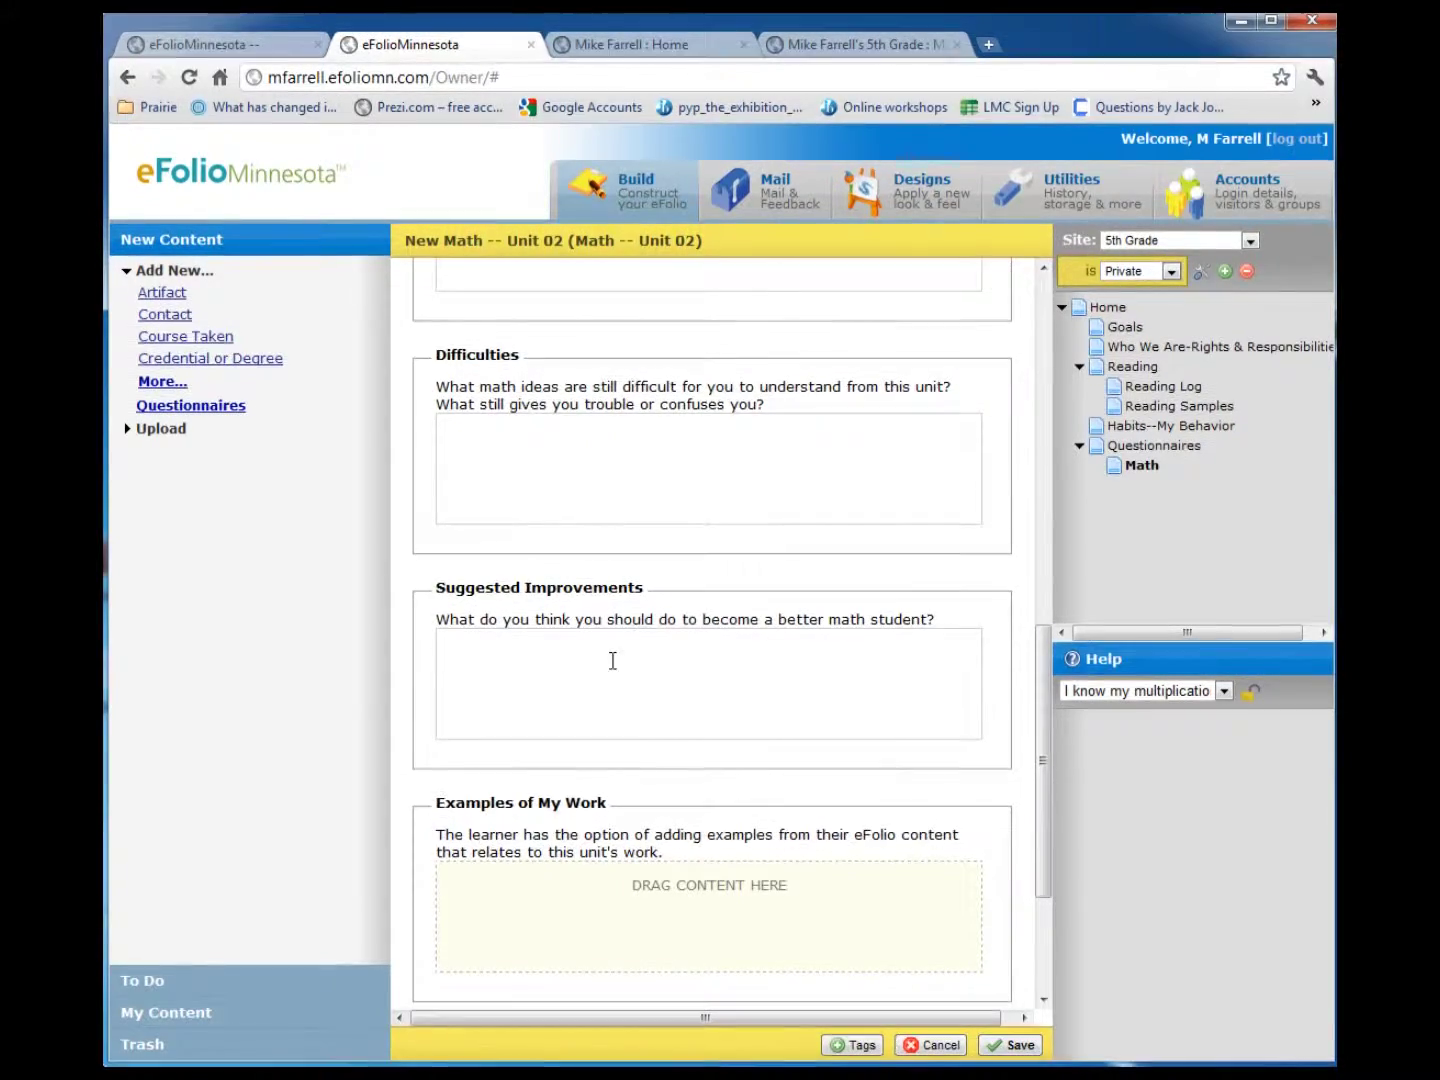
pyautogui.moveTo(1042, 738); pyautogui.dragTo(1045, 800)
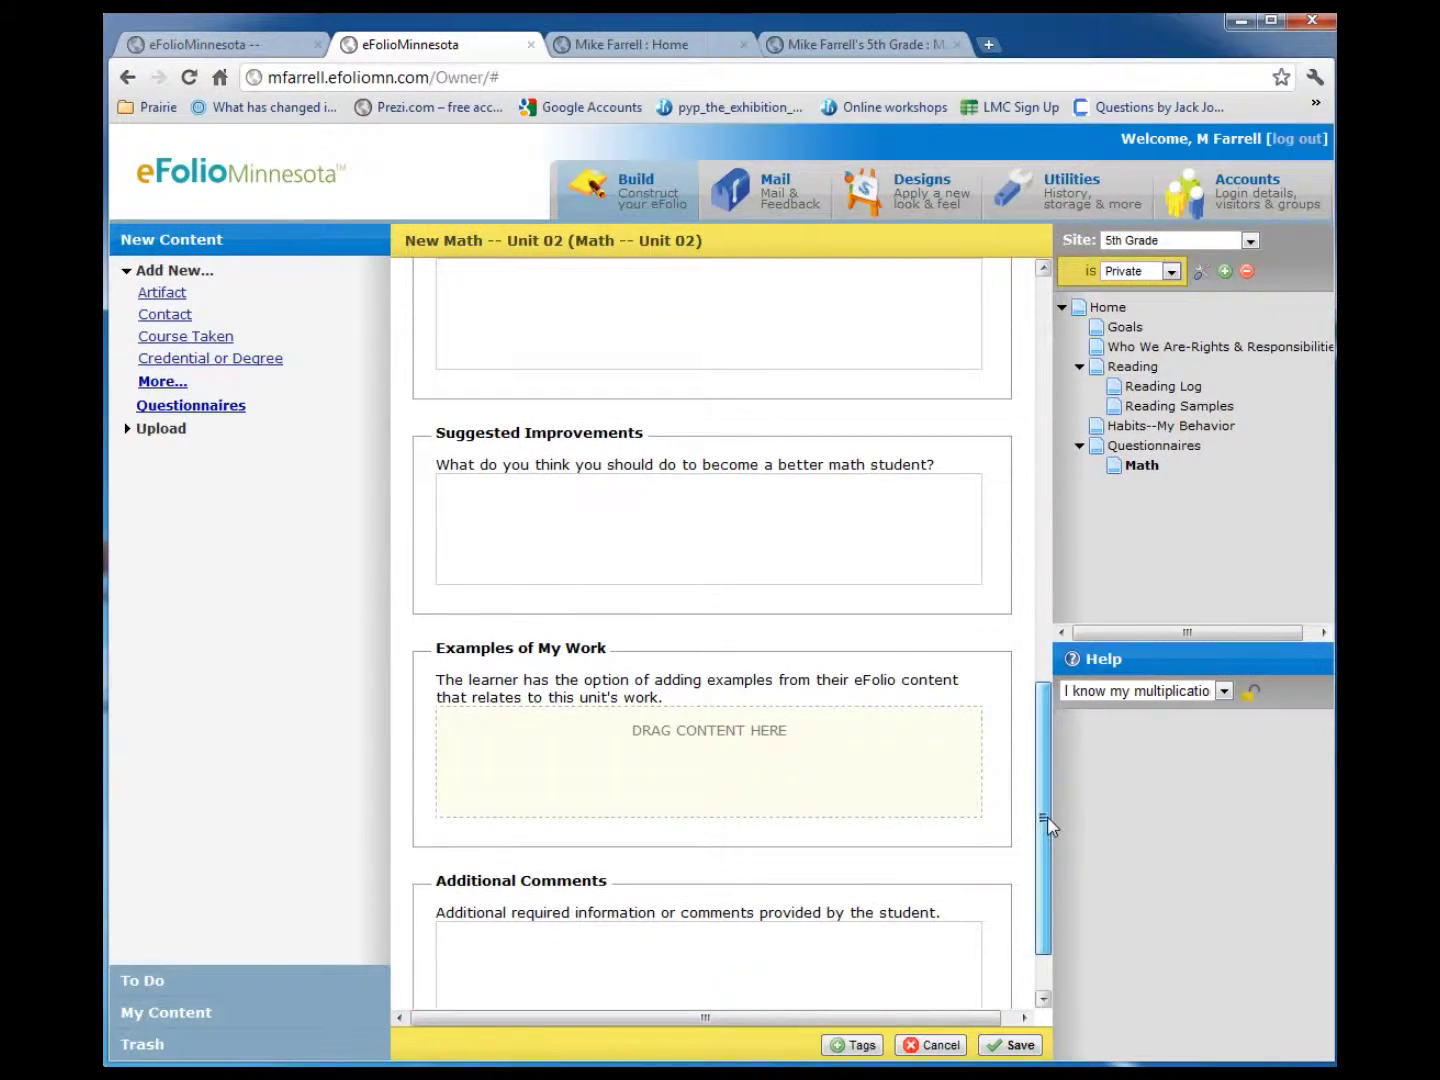
pyautogui.moveTo(1045, 822); pyautogui.dragTo(1043, 860)
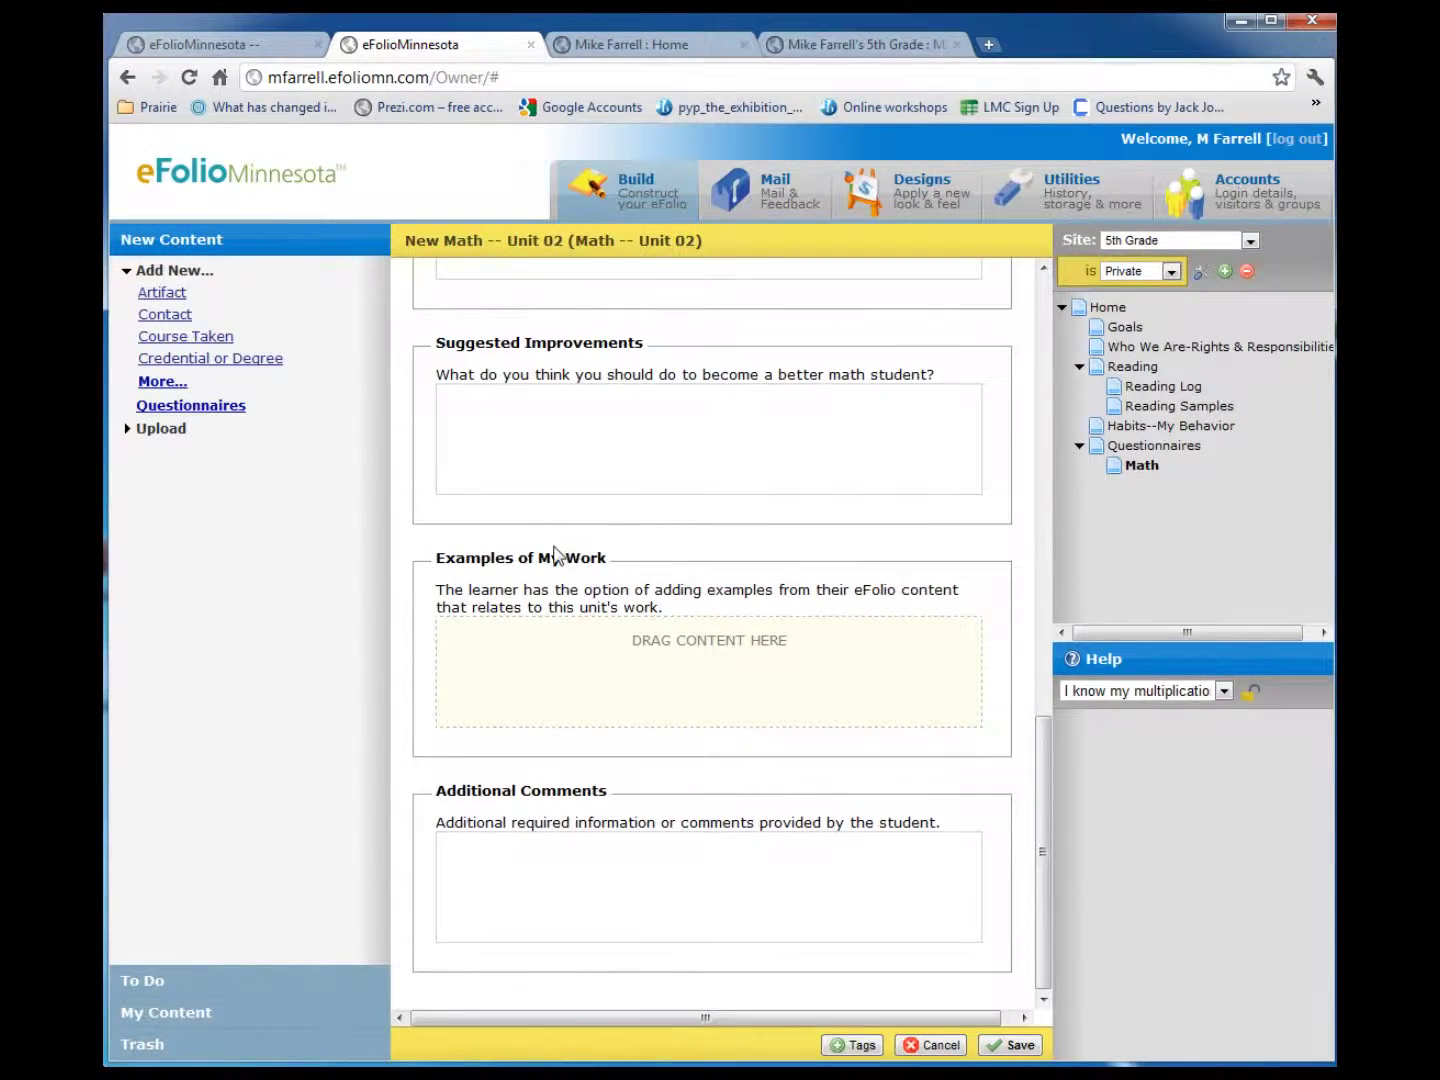
pyautogui.click(201, 1022)
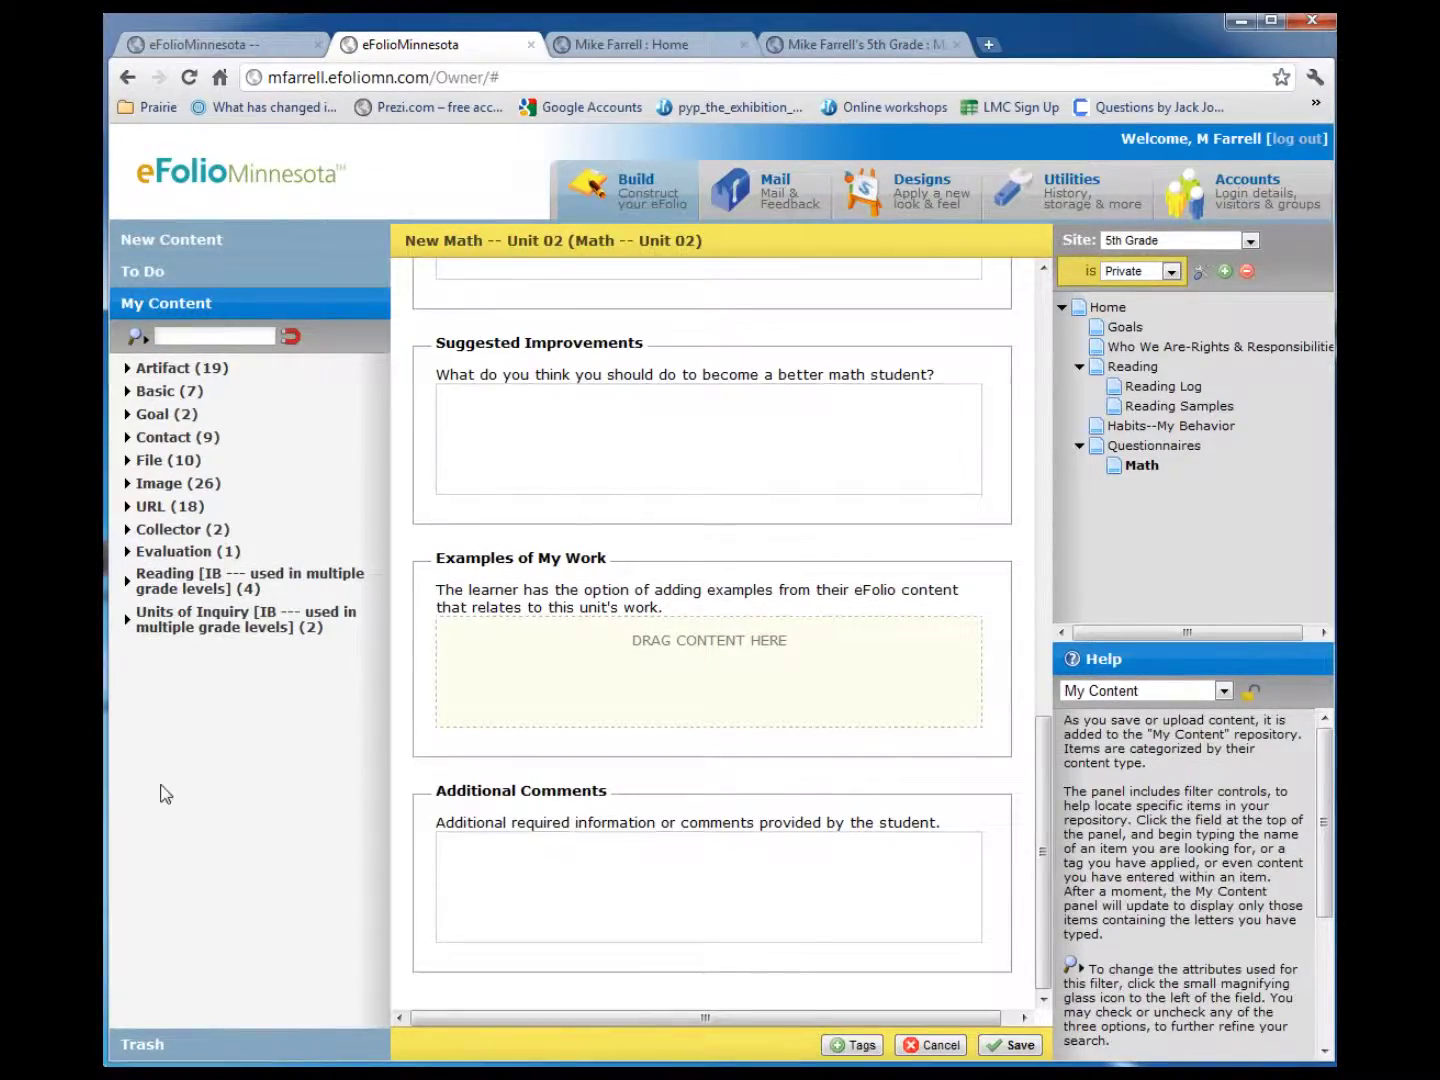
# Add the 74 Answers.jpg image from My Content to Examples of My Work and save the questionnaire.
pyautogui.click(131, 484)
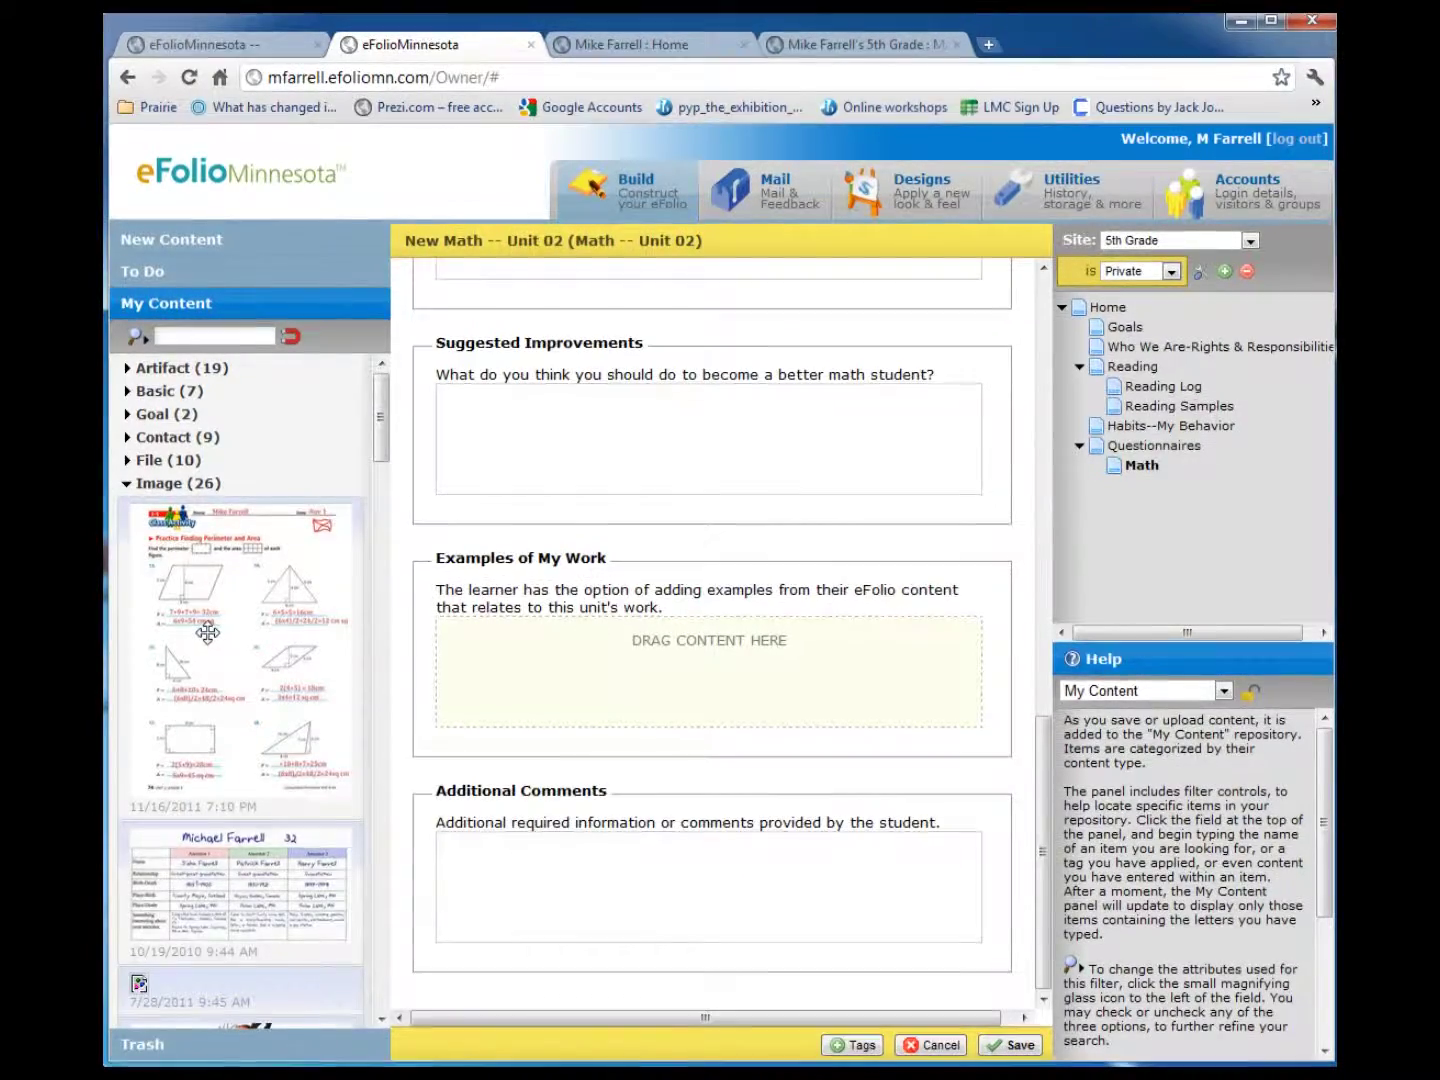
pyautogui.moveTo(207, 634); pyautogui.dragTo(491, 651)
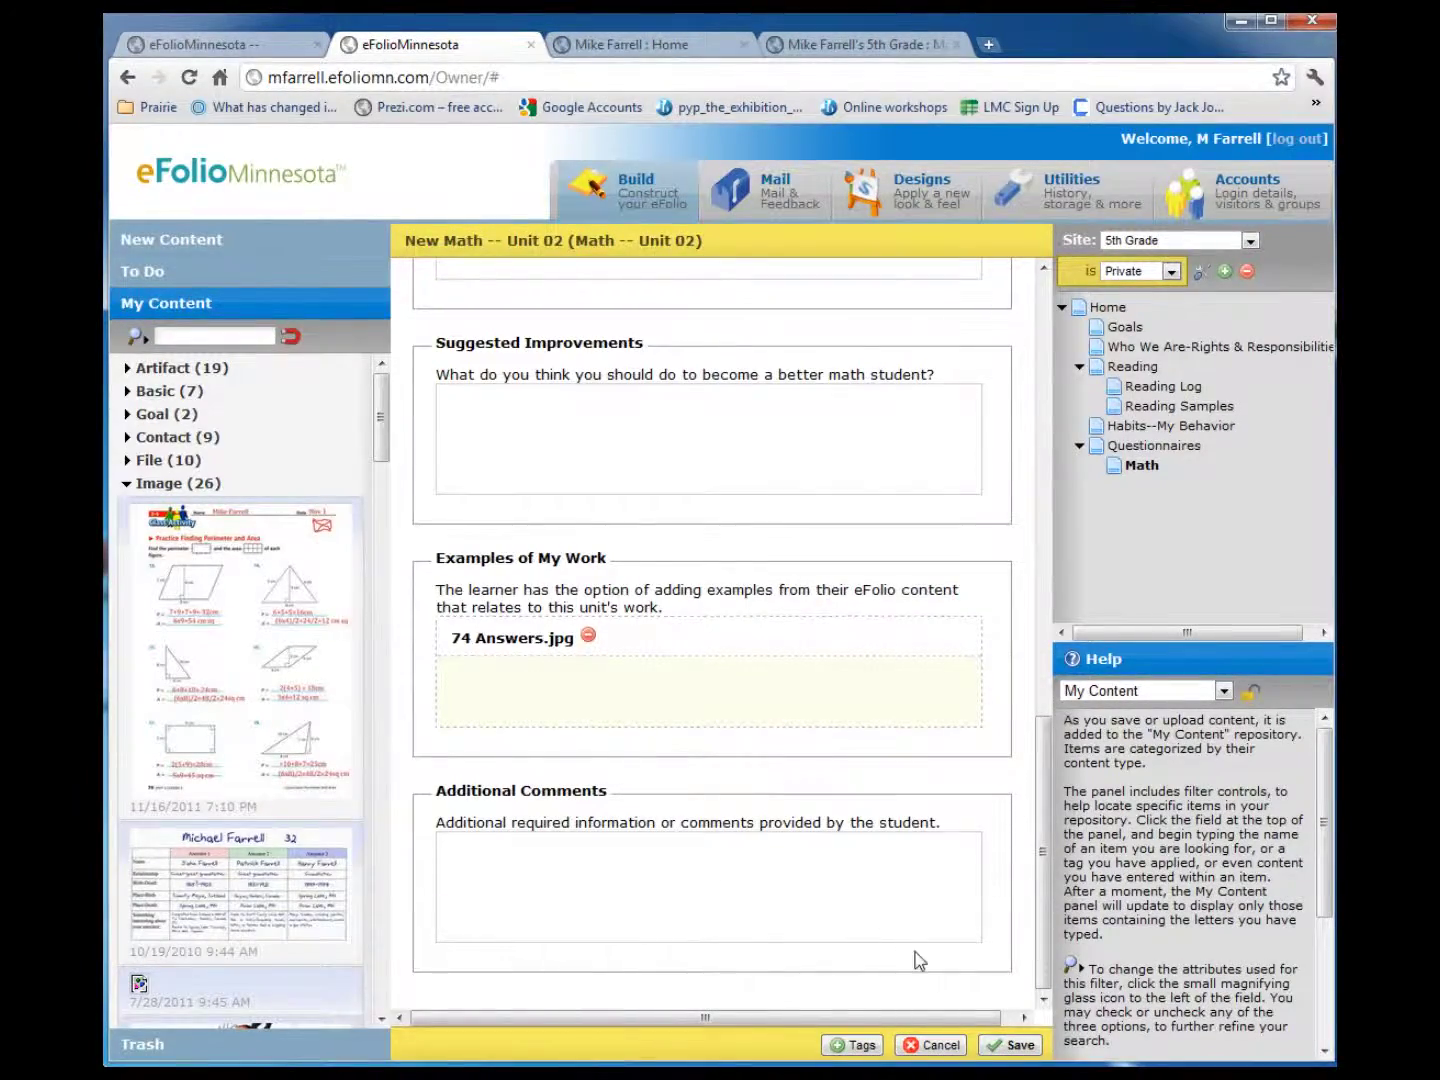
pyautogui.click(1001, 1049)
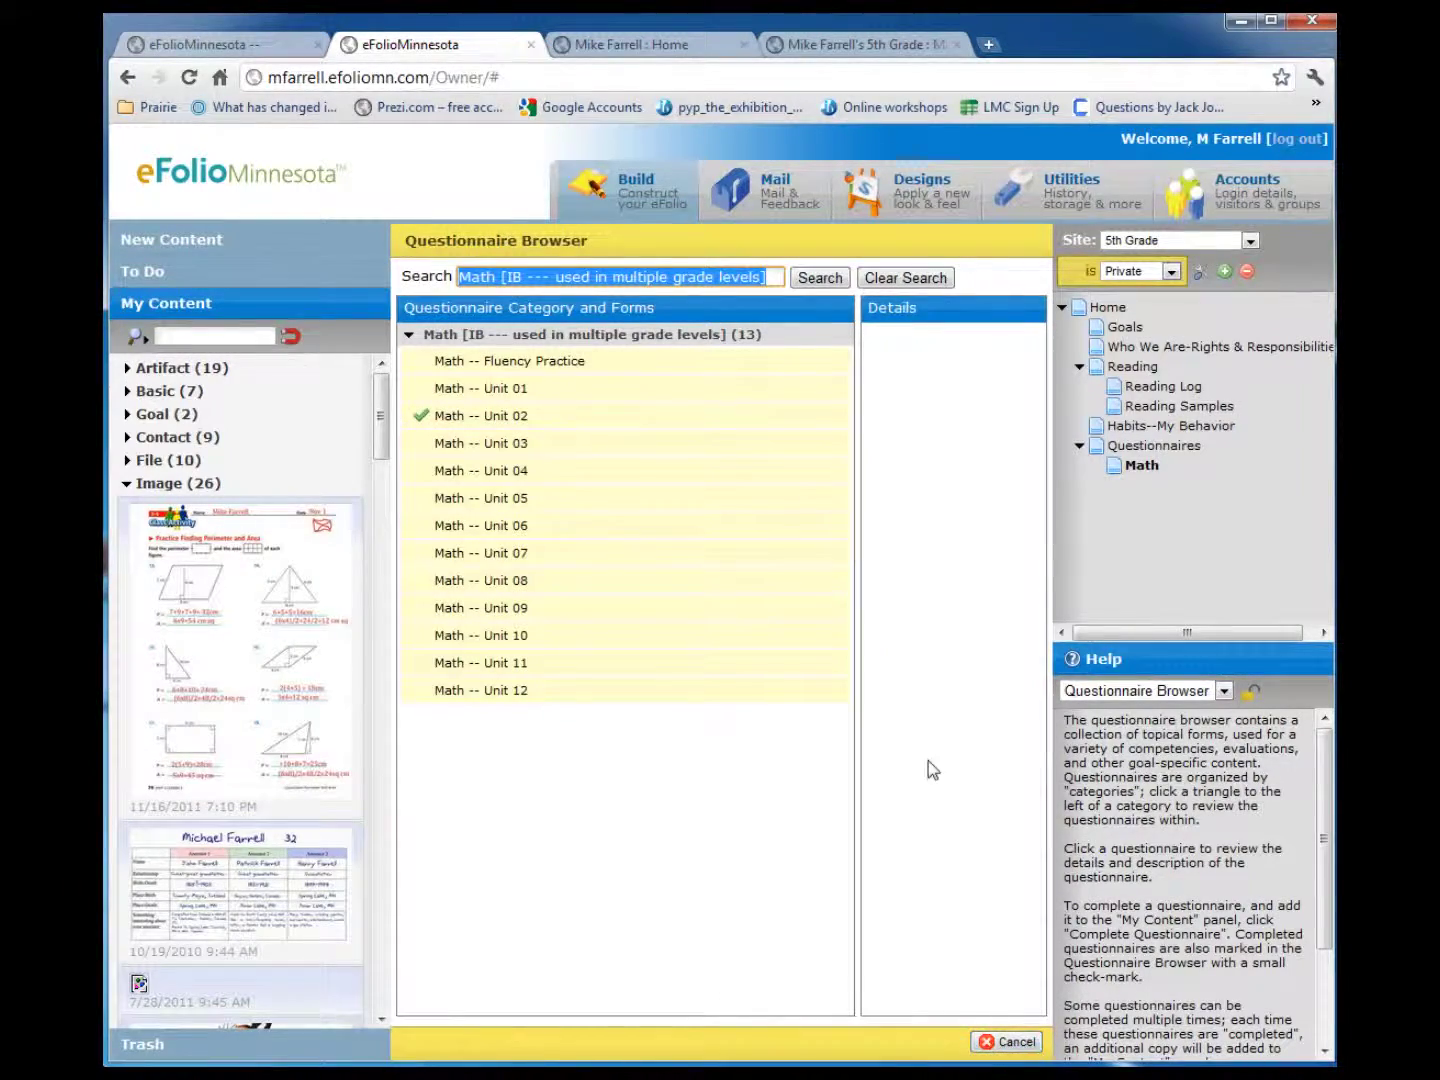
# Build the Math page under Questionnaires by placing the completed Math -- Unit 02 questionnaire in its middle column.
pyautogui.click(1121, 474)
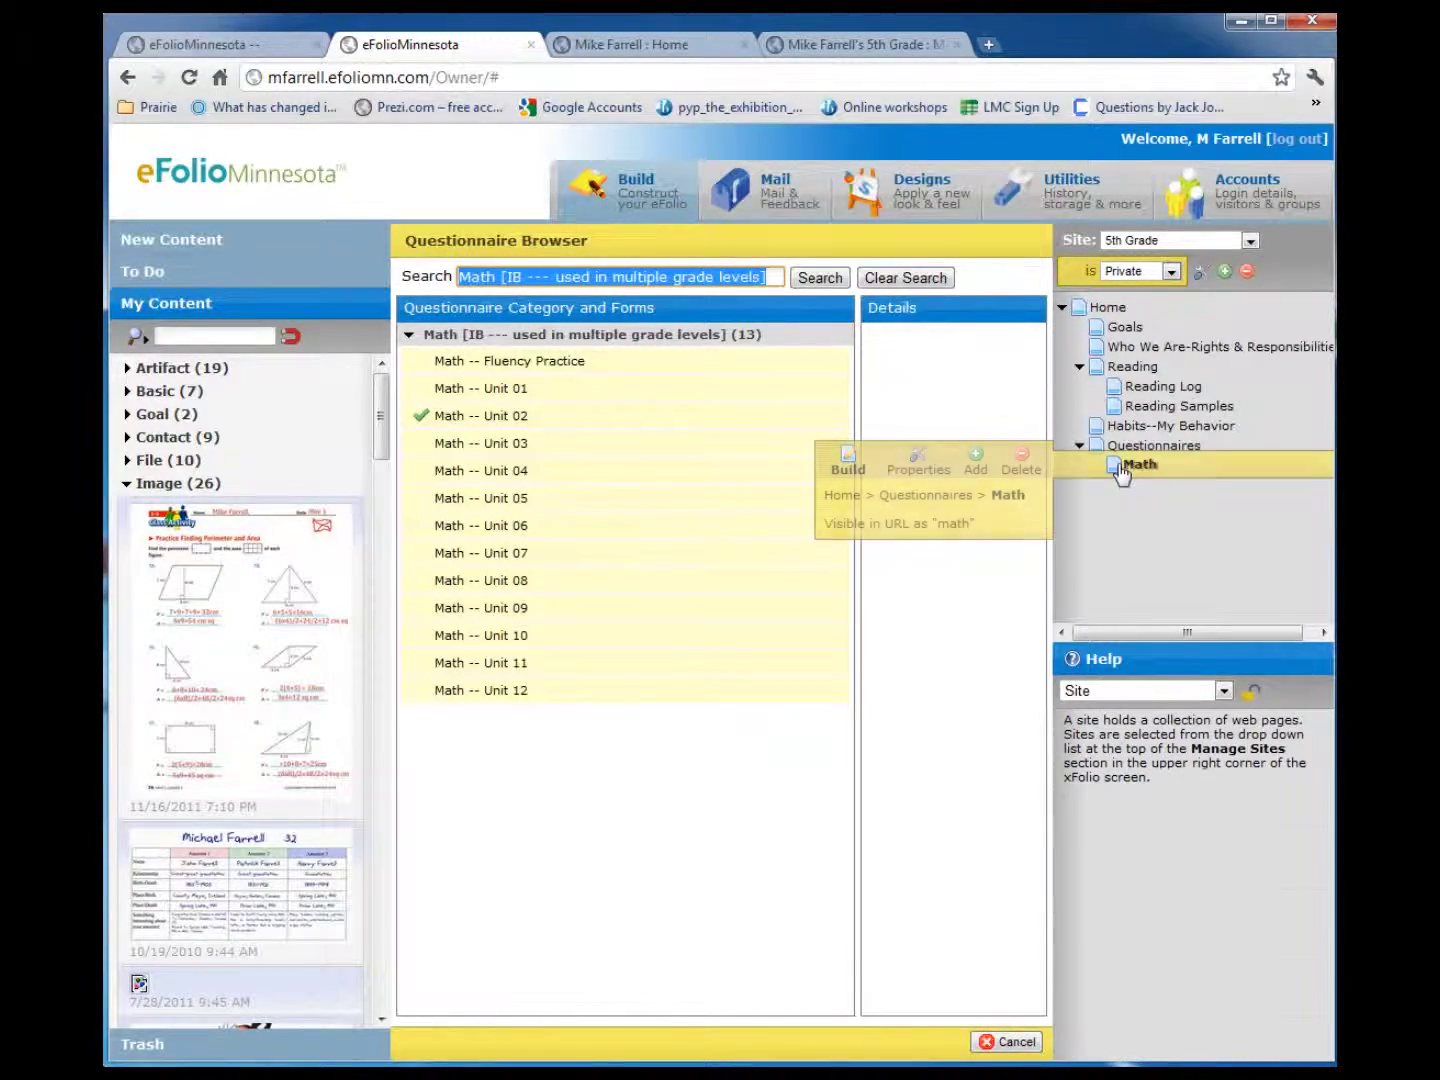
pyautogui.click(846, 455)
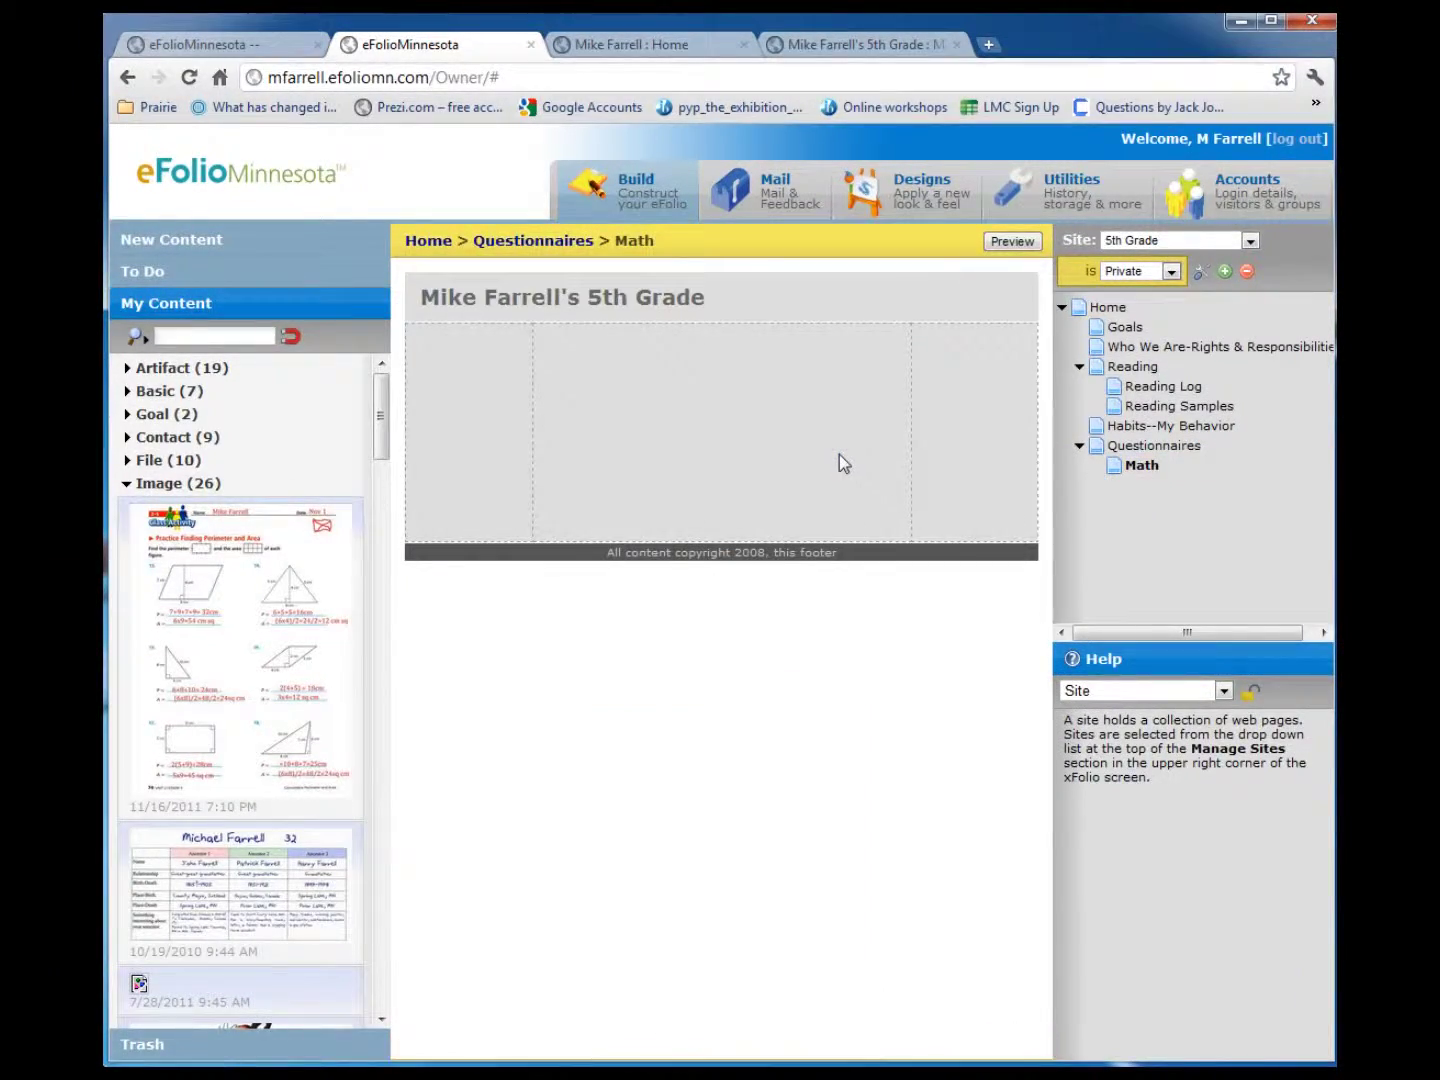
pyautogui.click(157, 311)
pyautogui.click(157, 310)
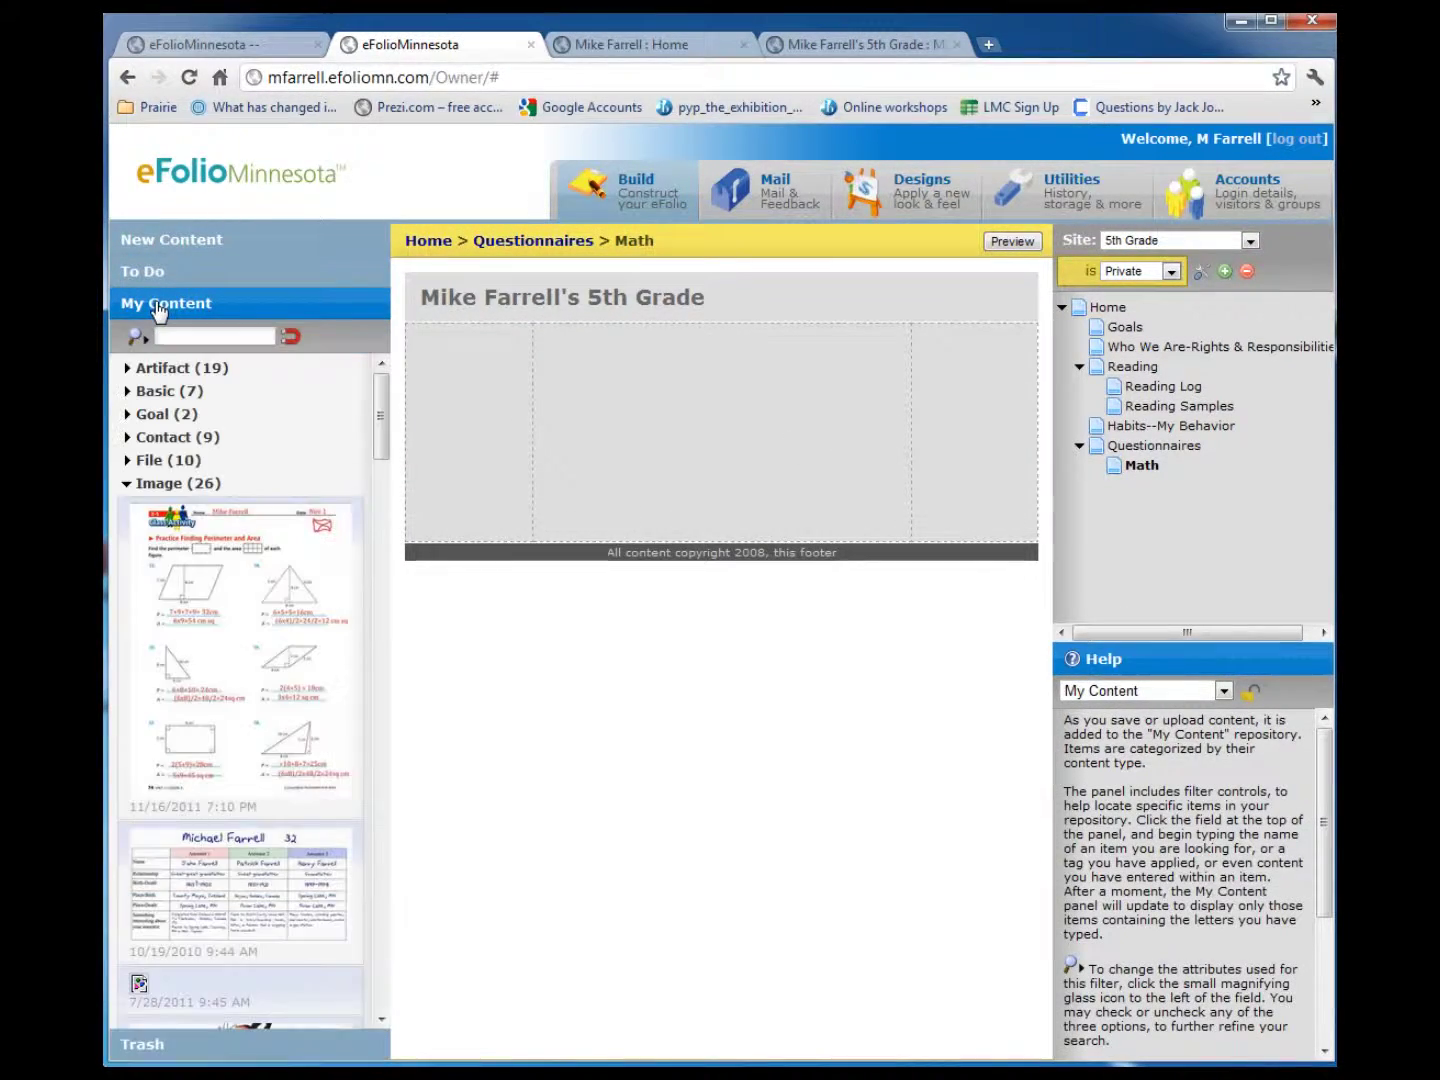
pyautogui.click(130, 483)
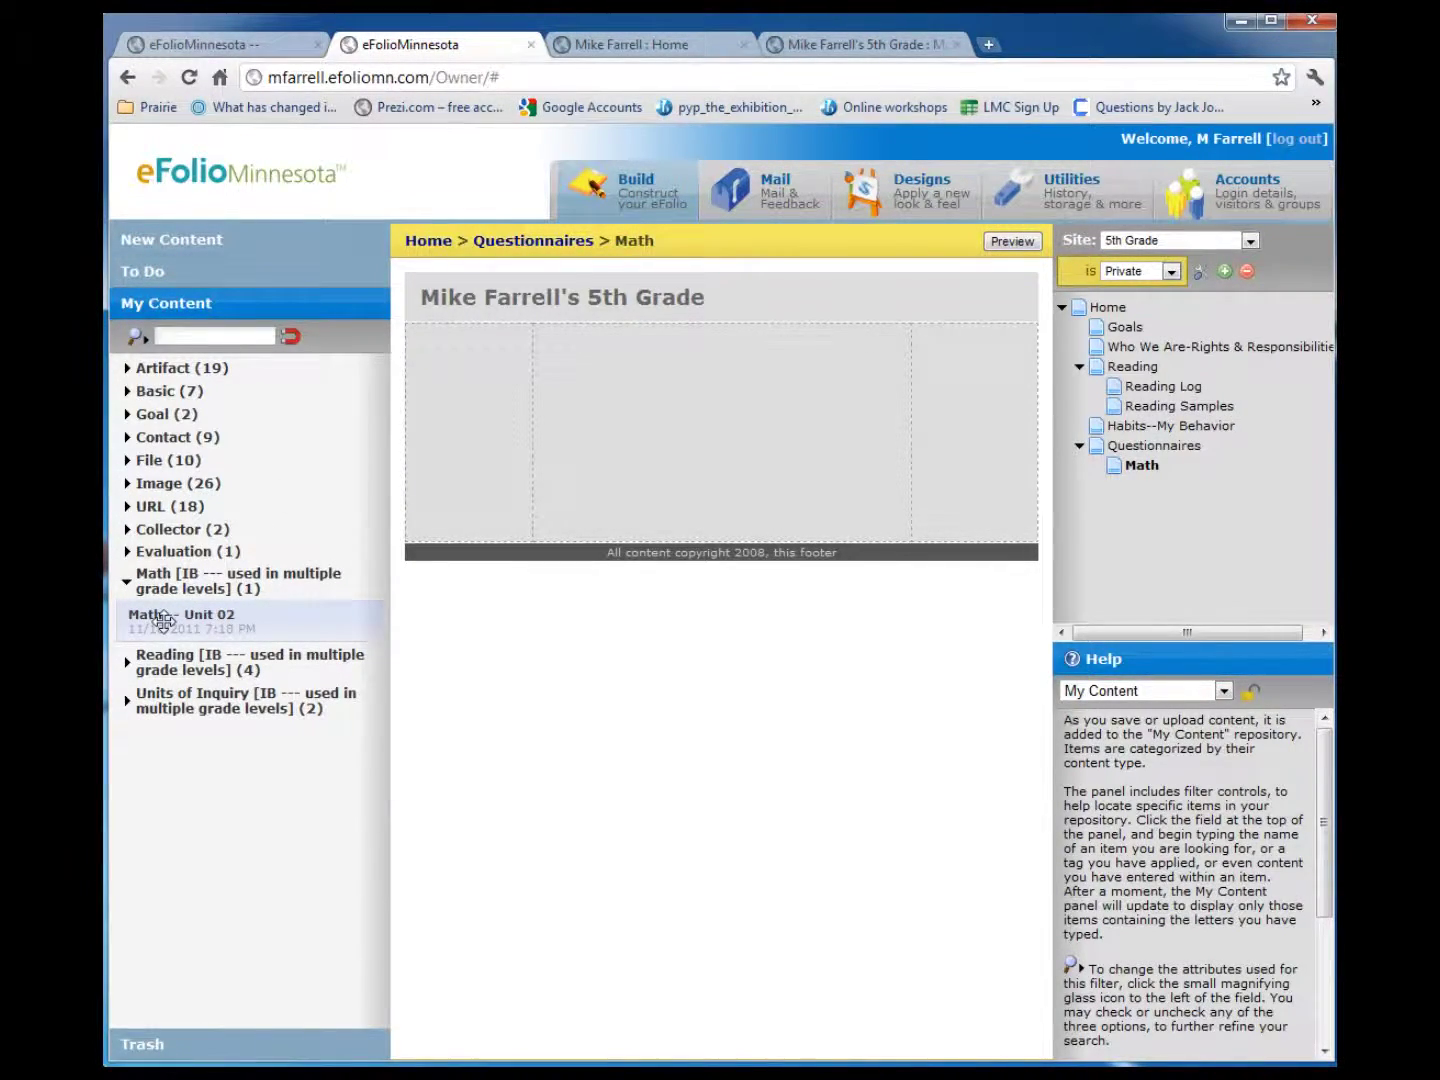
pyautogui.moveTo(164, 620); pyautogui.dragTo(572, 357)
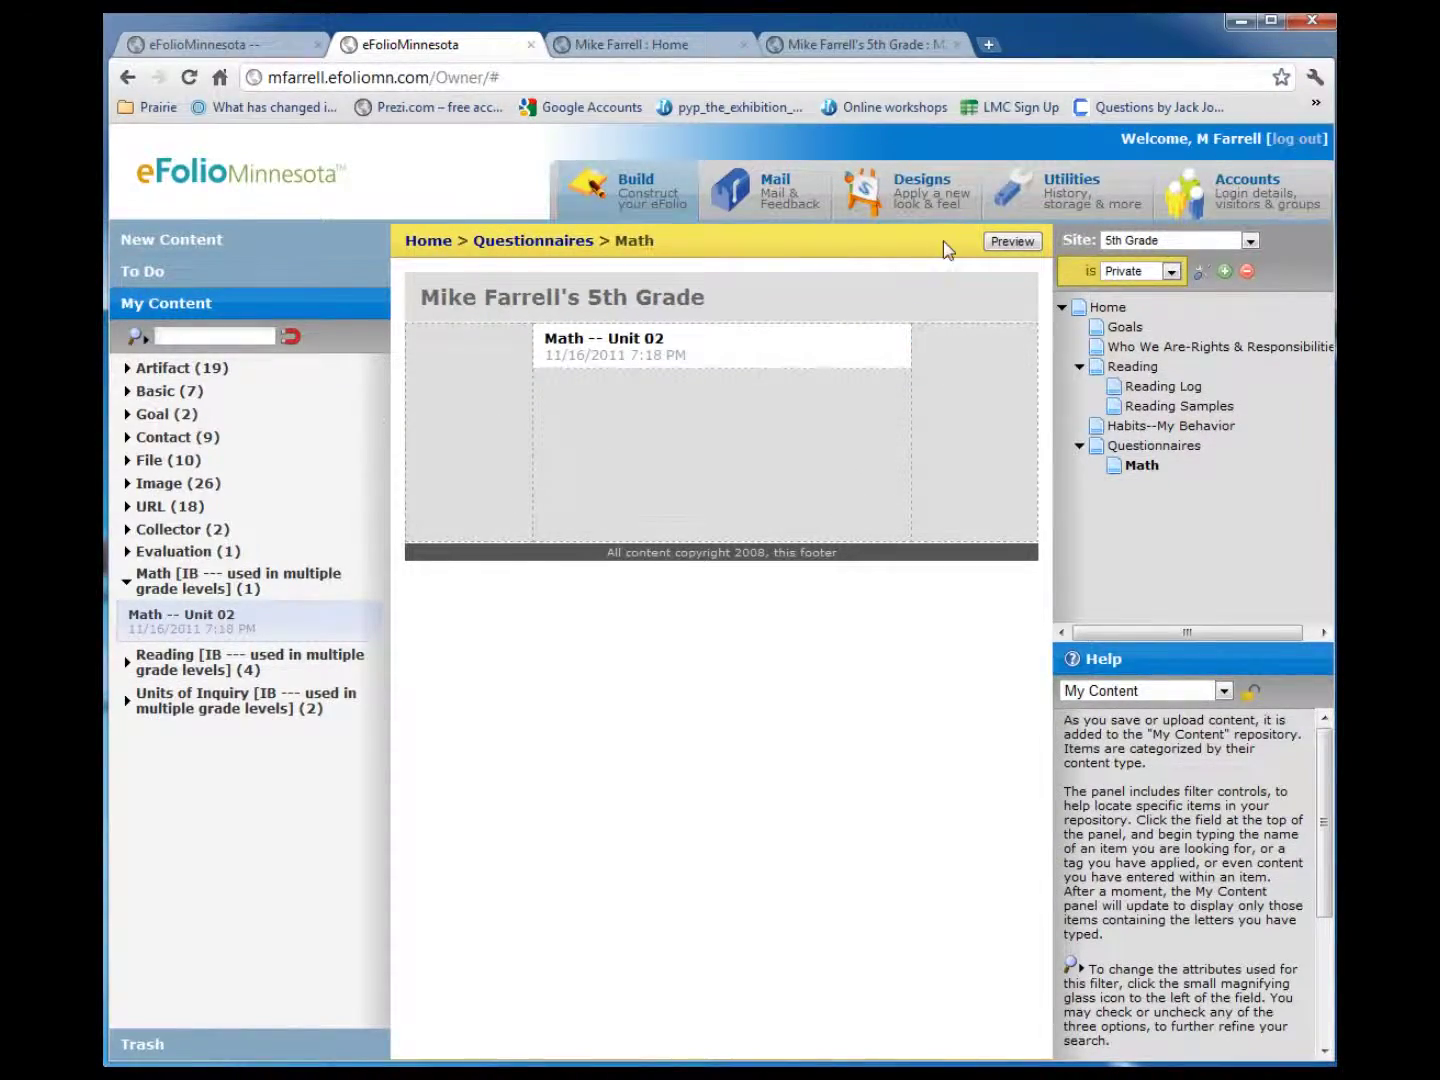
# Preview the Math page and examine the questionnaire's answers and the linked 74 Answers.jpg work example.
pyautogui.click(1012, 243)
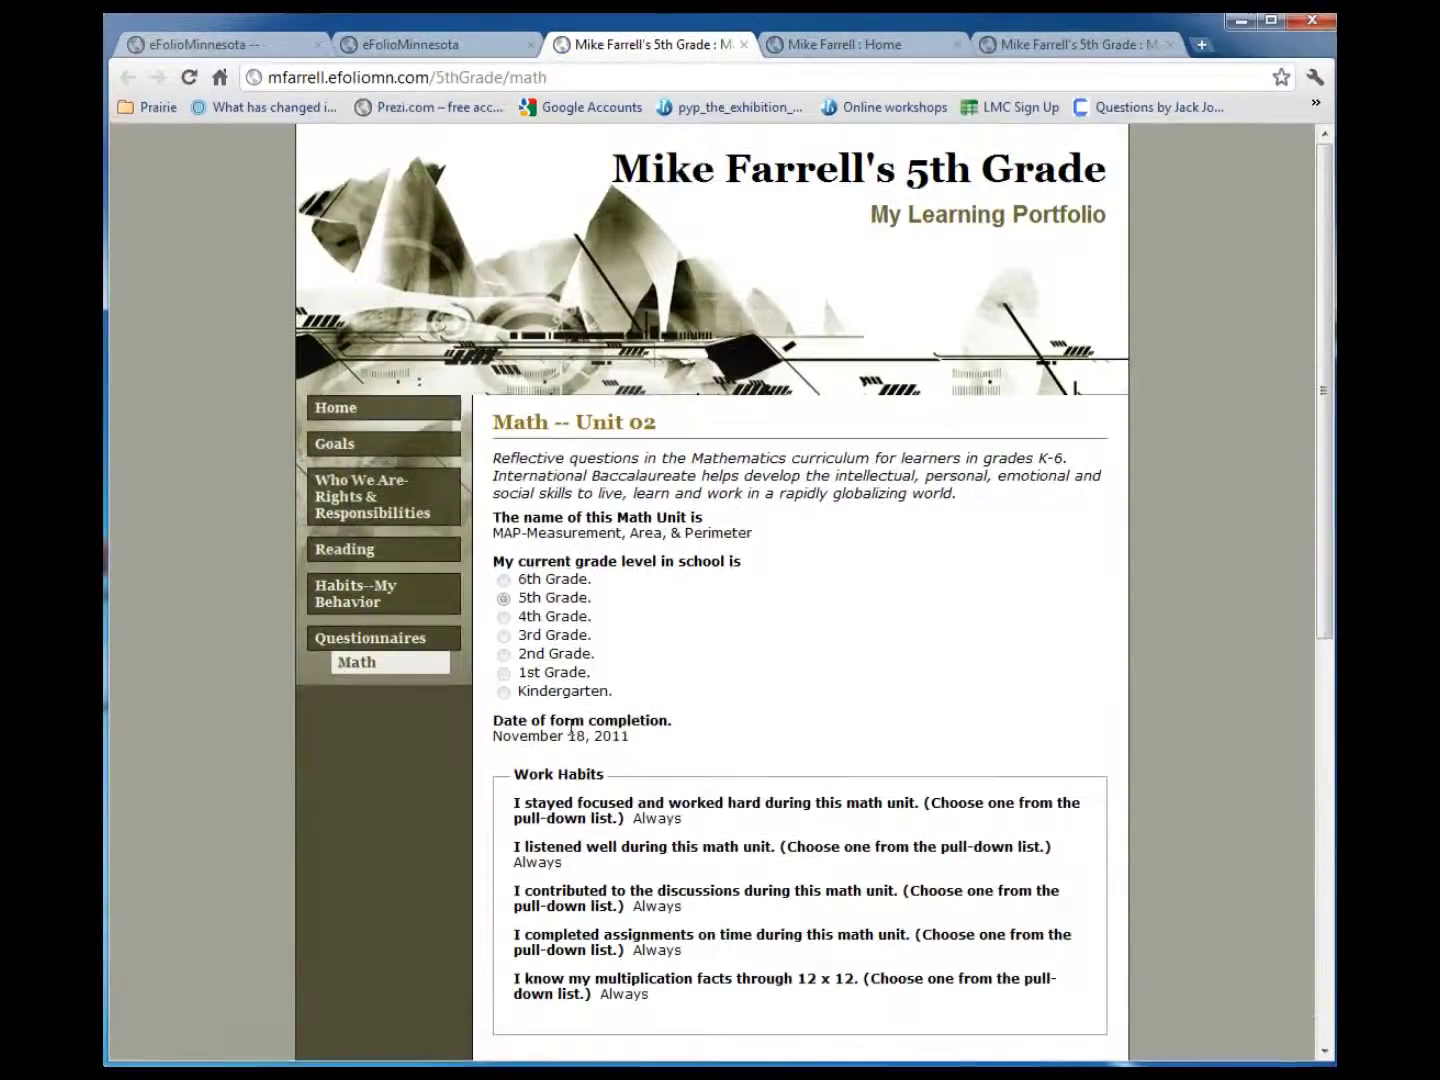
pyautogui.scroll(-2, 875, 500)
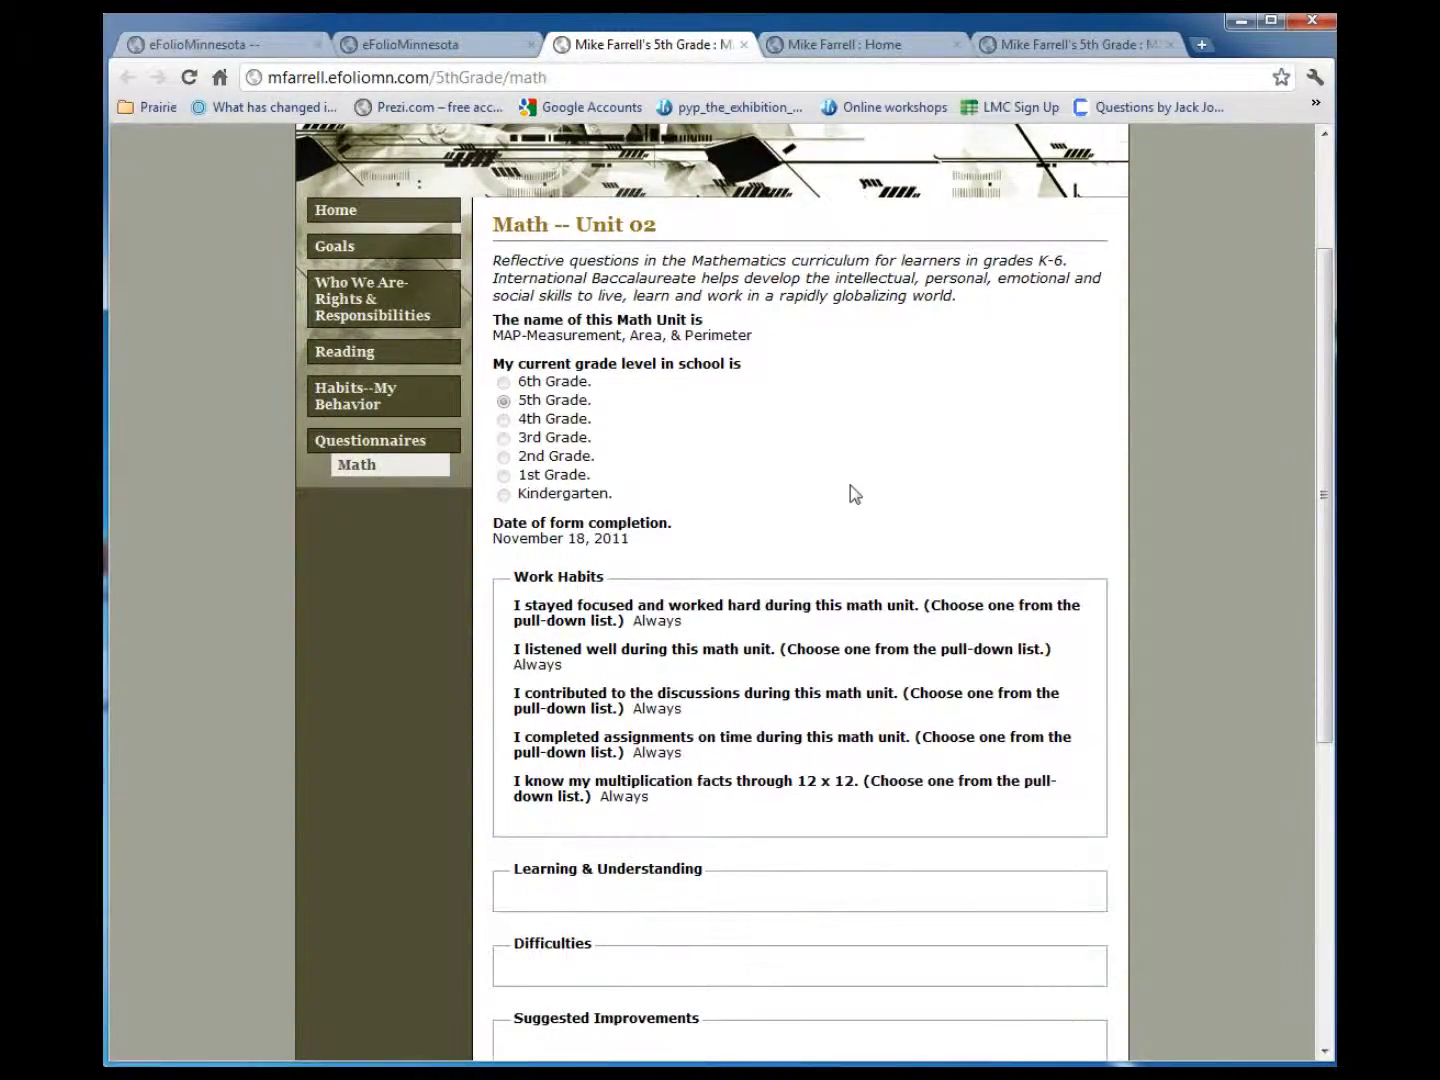
pyautogui.scroll(-3, 850, 490)
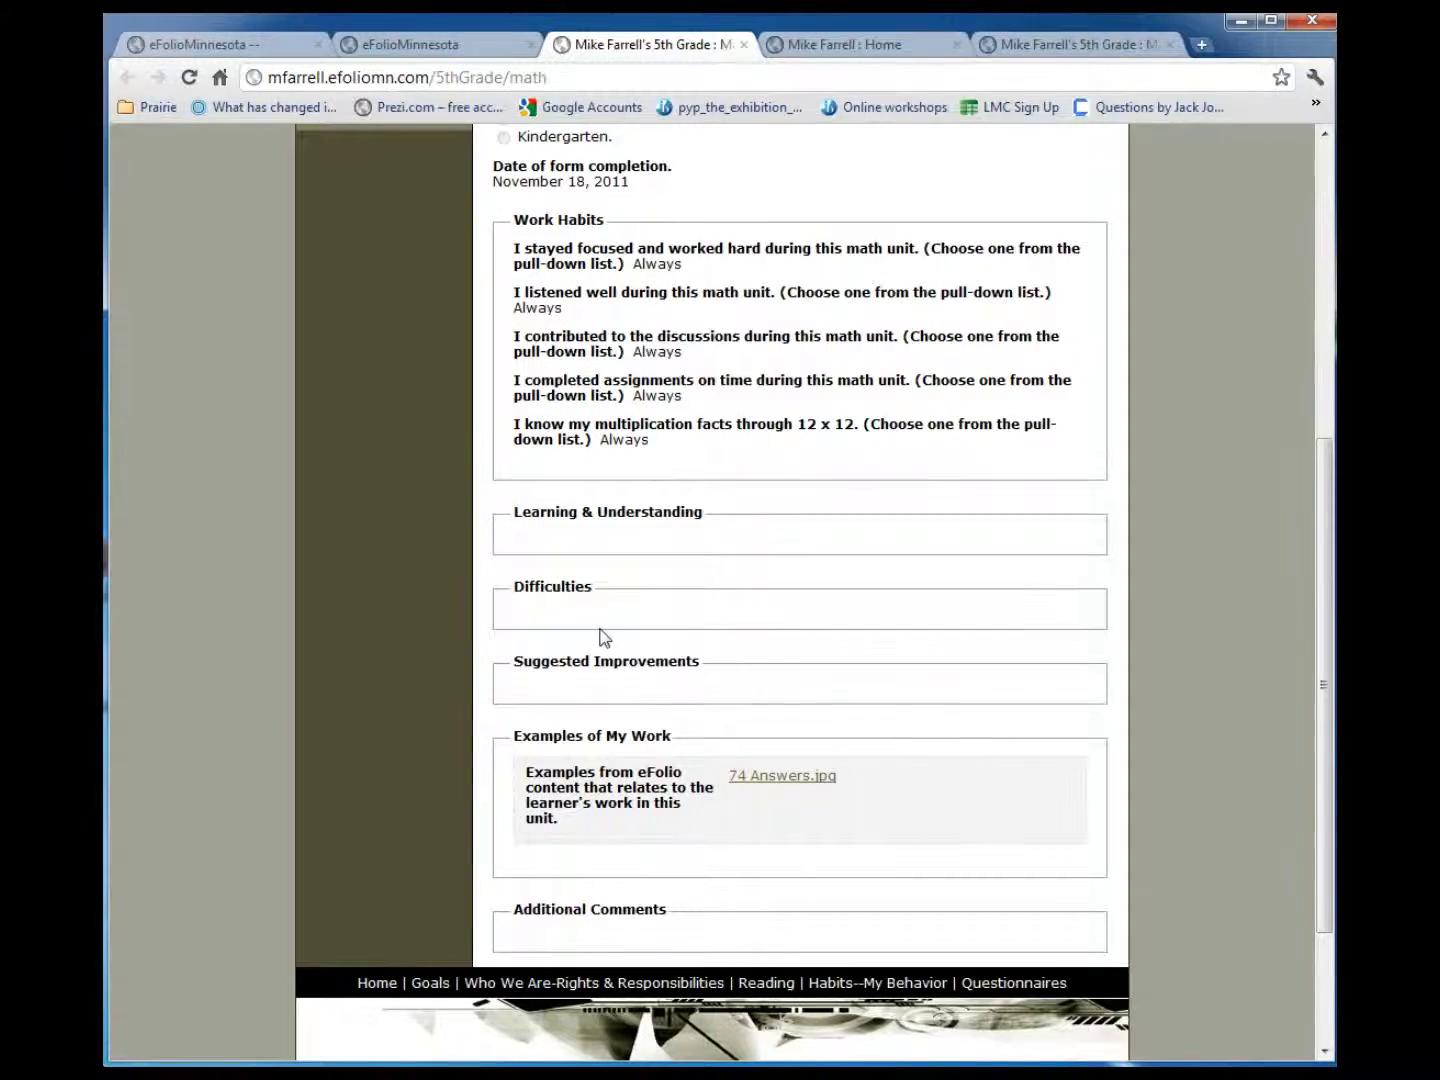
pyautogui.scroll(-2, 871, 698)
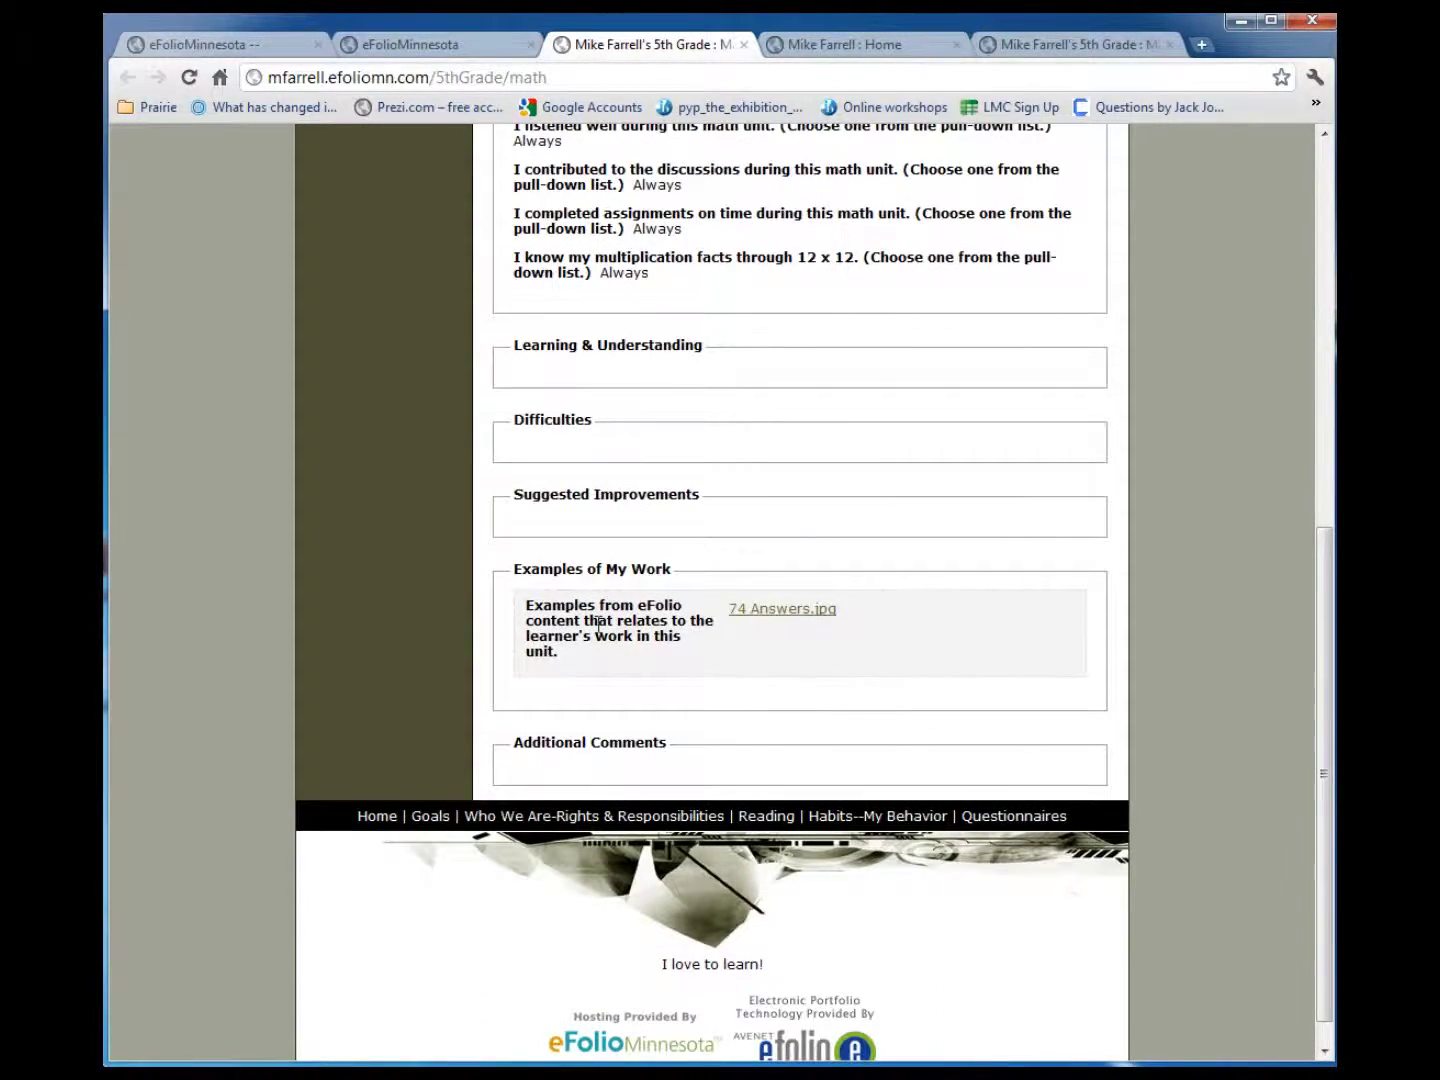
pyautogui.click(765, 613)
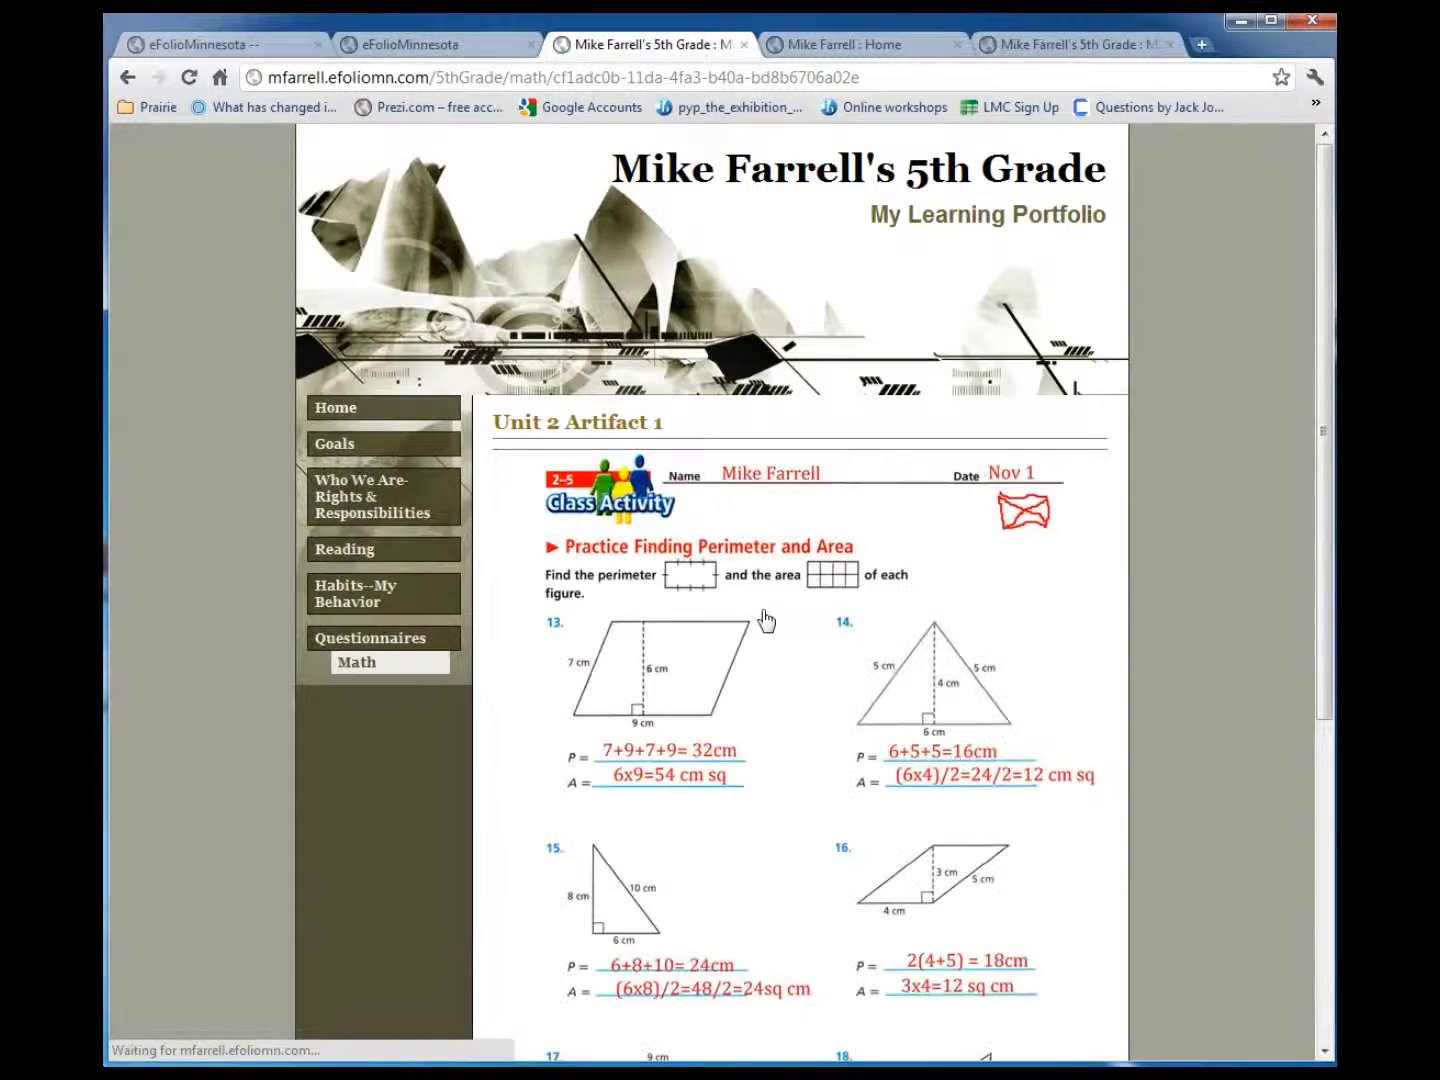
pyautogui.scroll(-3, 860, 450)
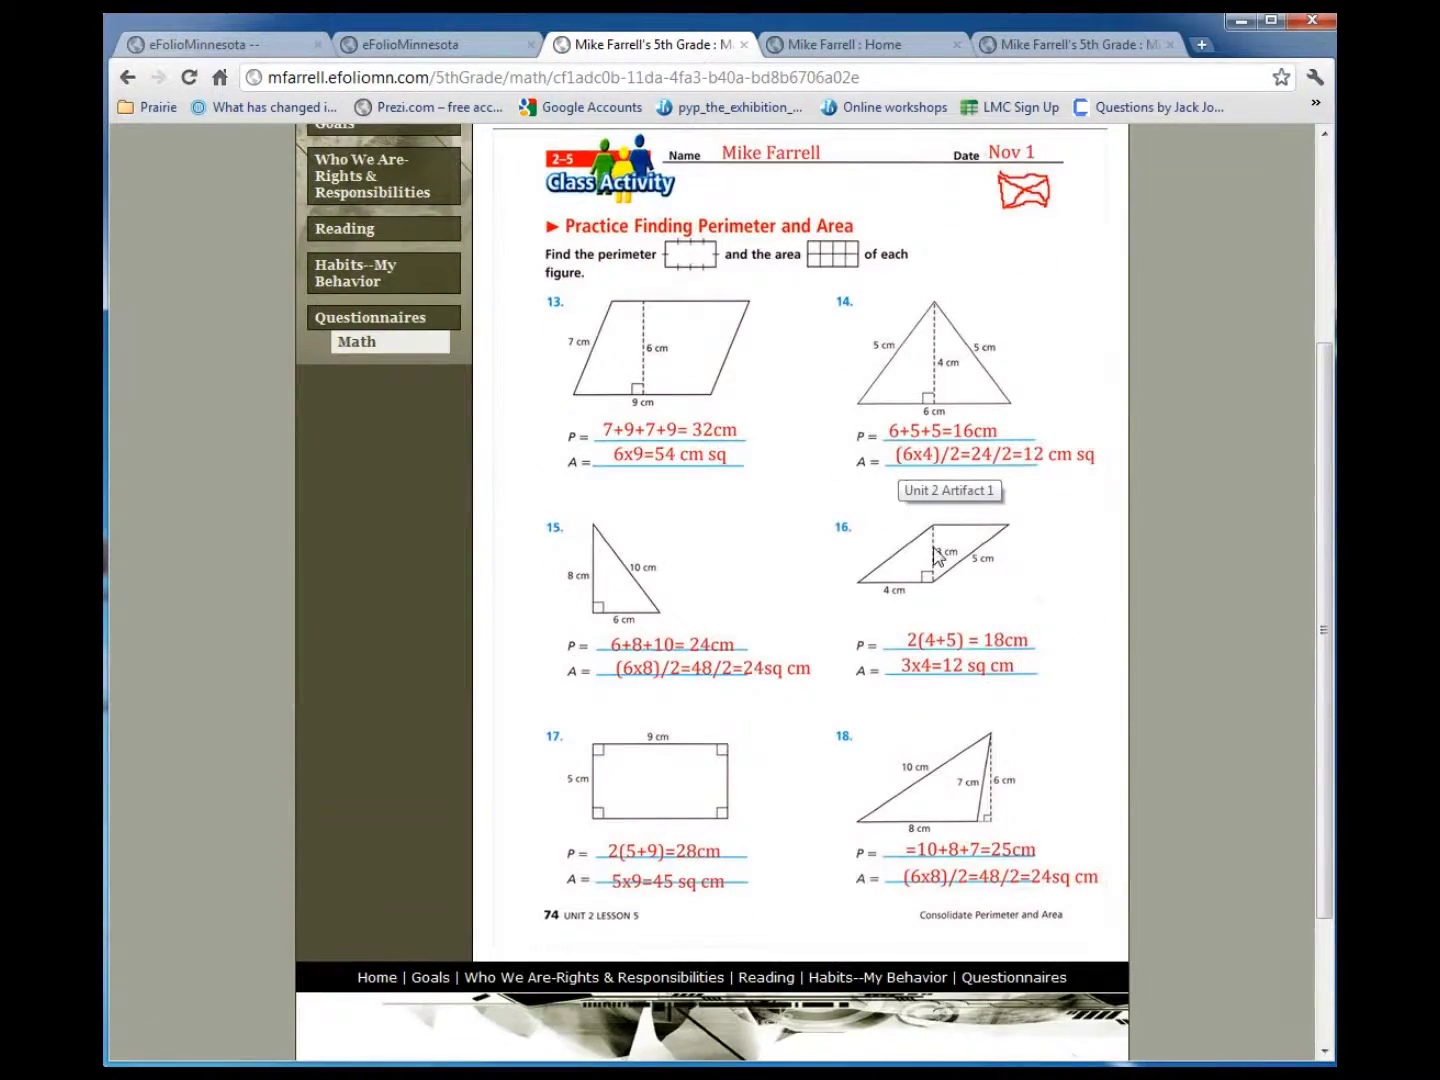
pyautogui.scroll(2, 1040, 625)
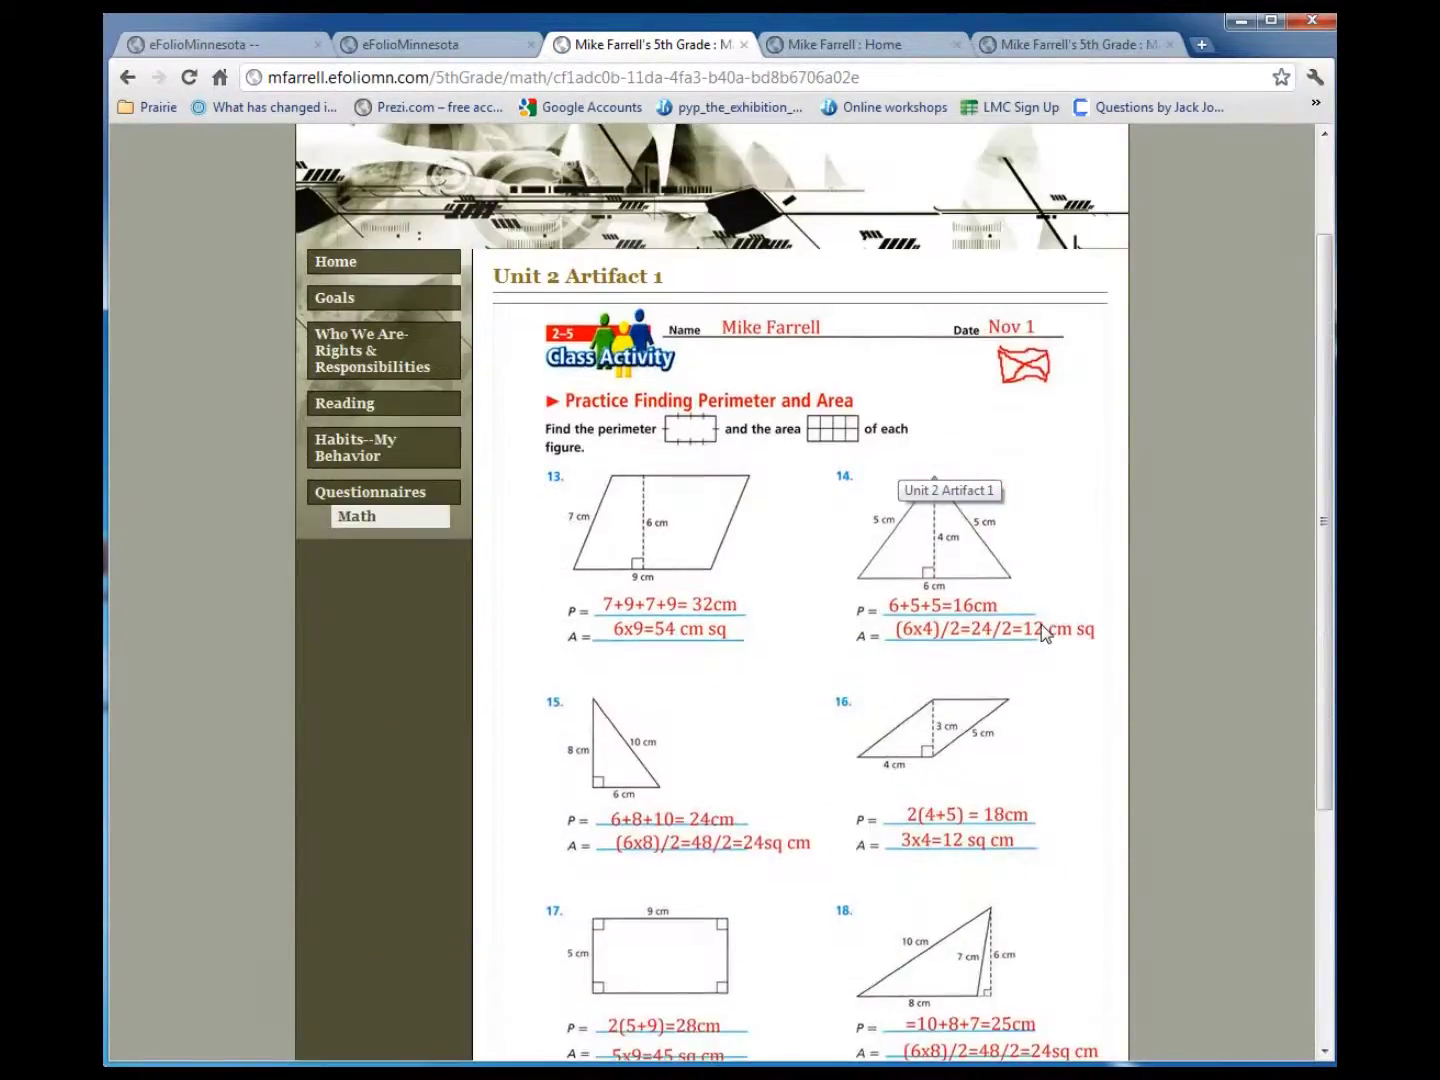
pyautogui.scroll(1, 781, 476)
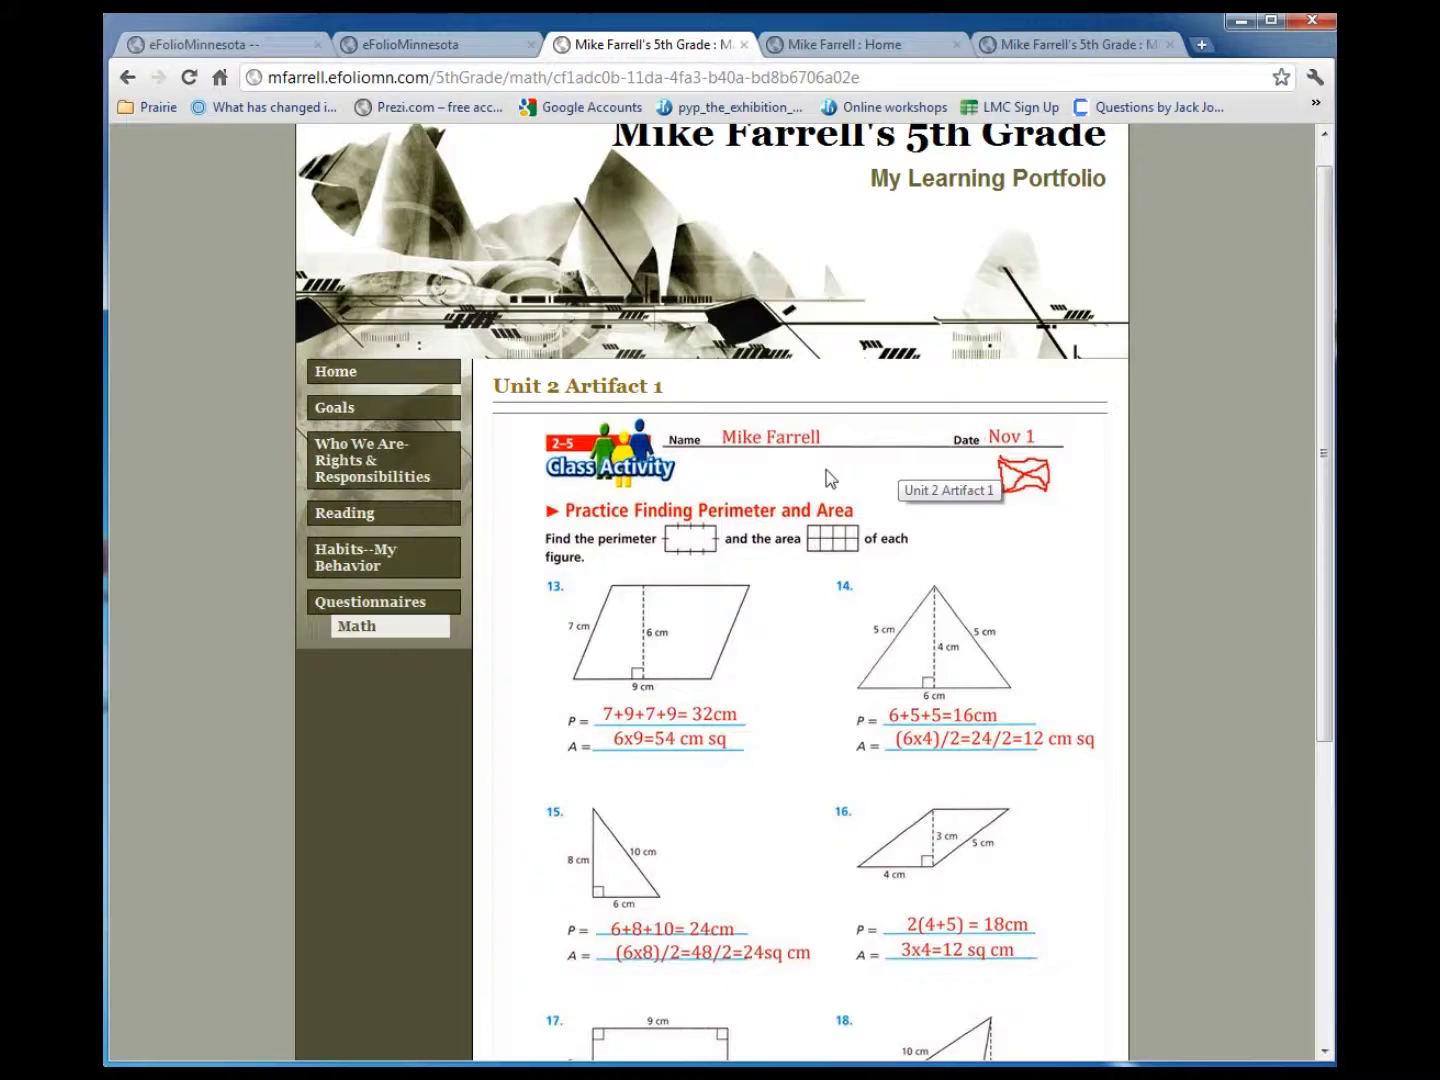
# Return to the page builder, open the placed Math -- Unit 02 questionnaire for editing, and save it.
pyautogui.click(478, 44)
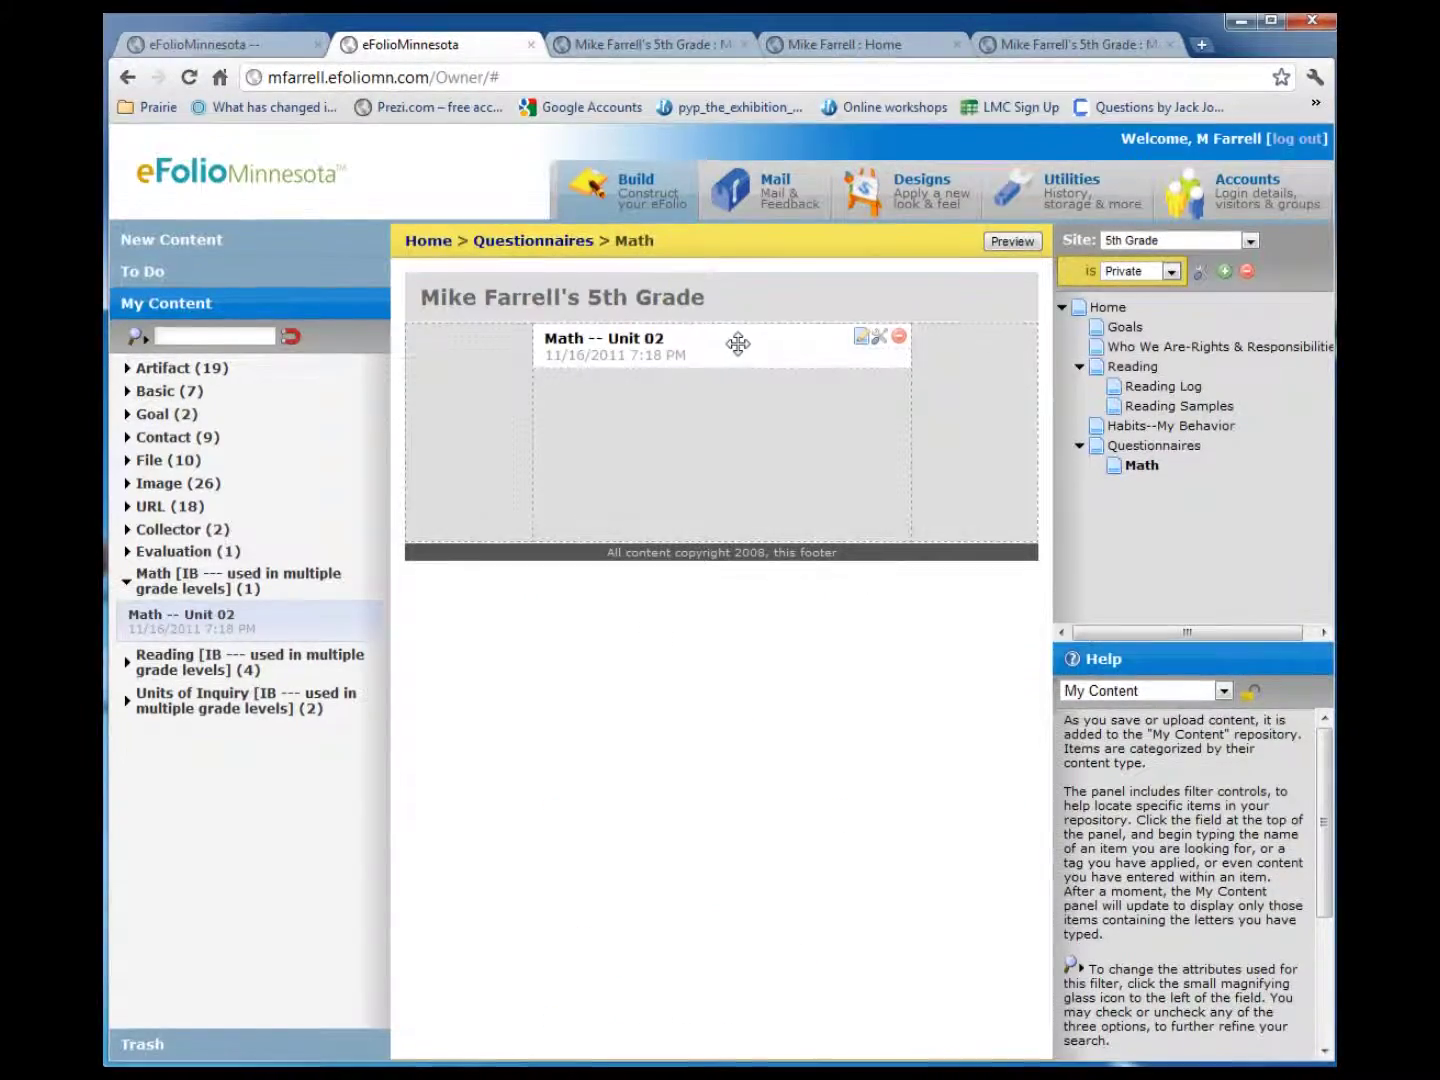
pyautogui.click(861, 340)
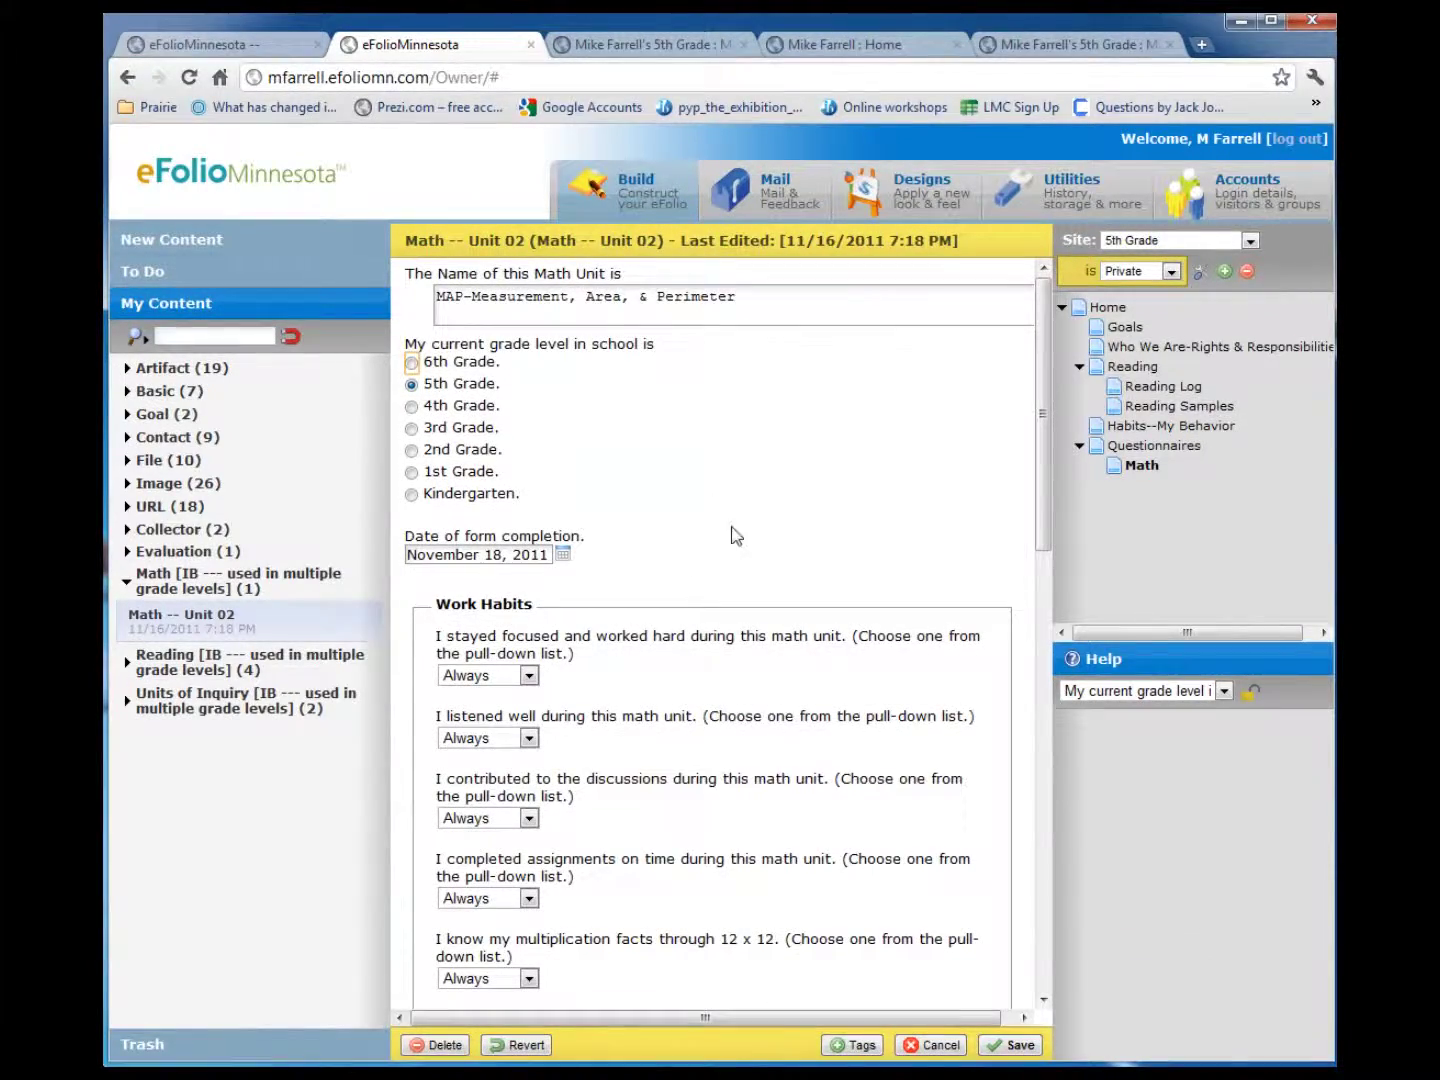
pyautogui.click(1019, 1046)
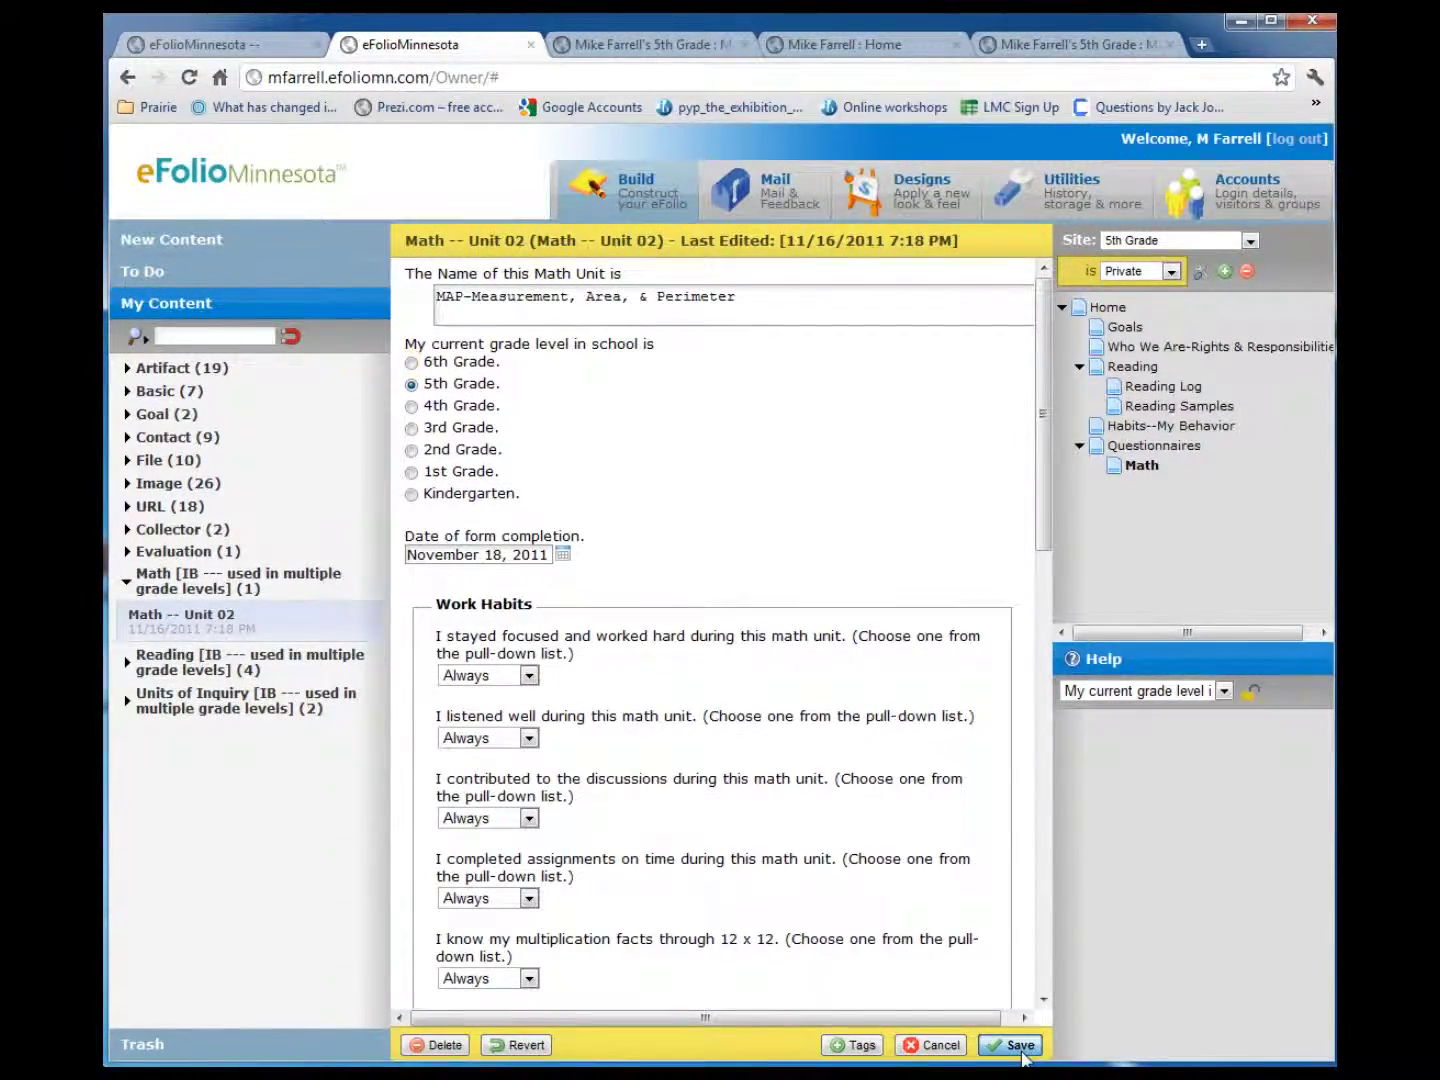
# Open the properties of the Math -- Unit 02 item on the Math page.
pyautogui.moveTo(778, 353)
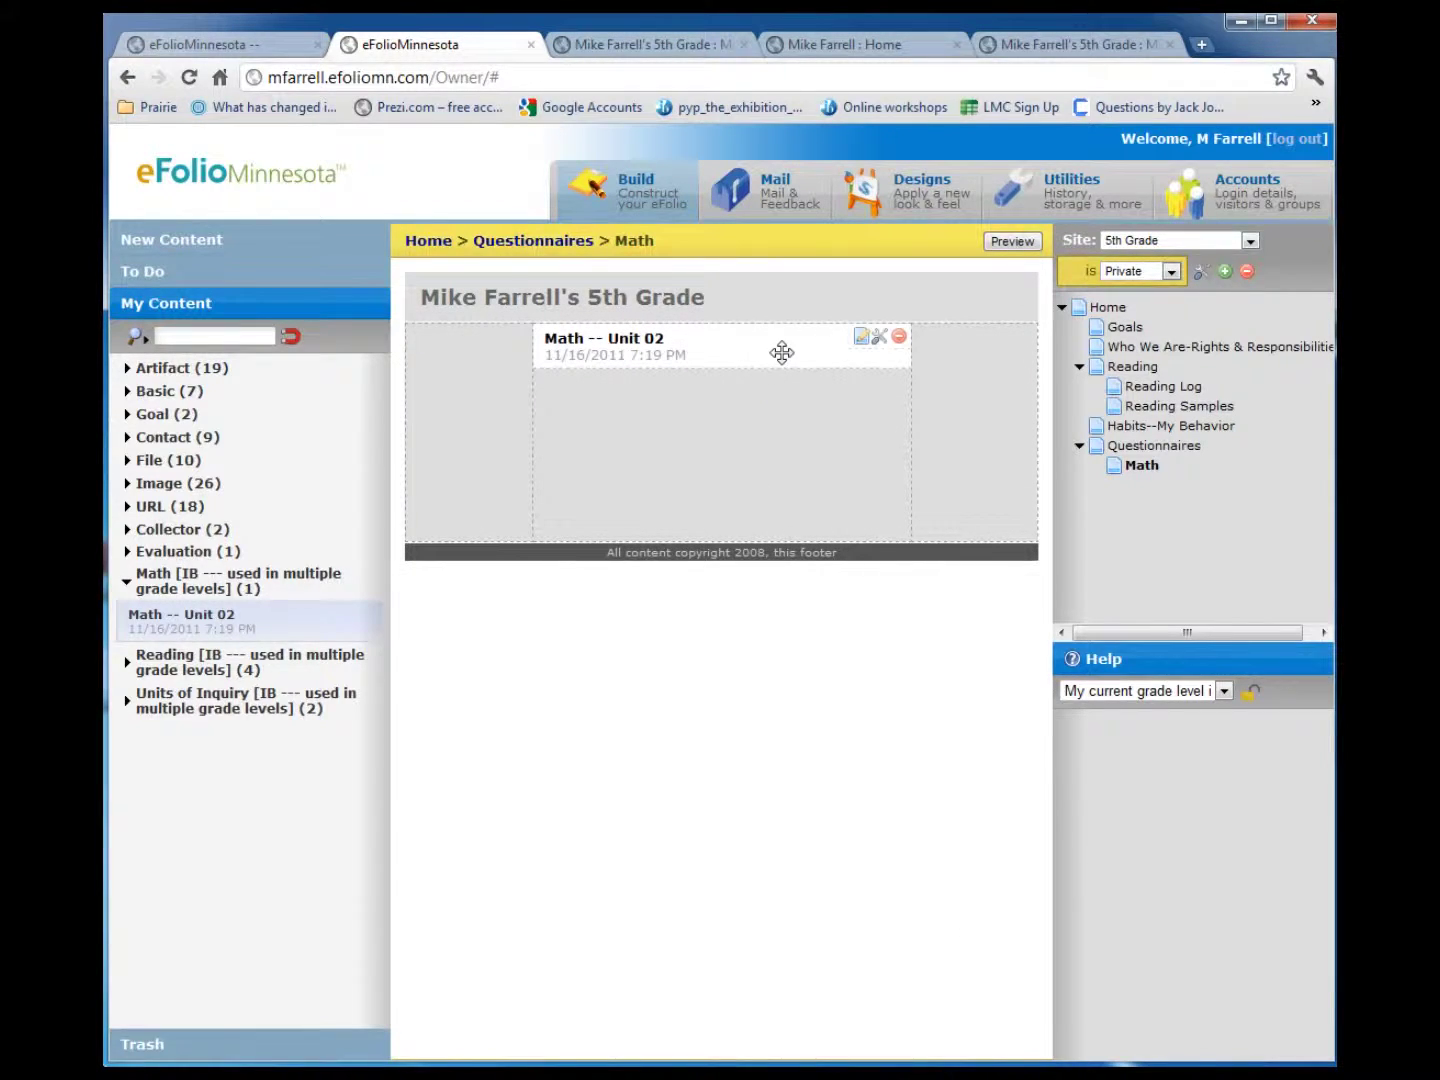
pyautogui.click(881, 340)
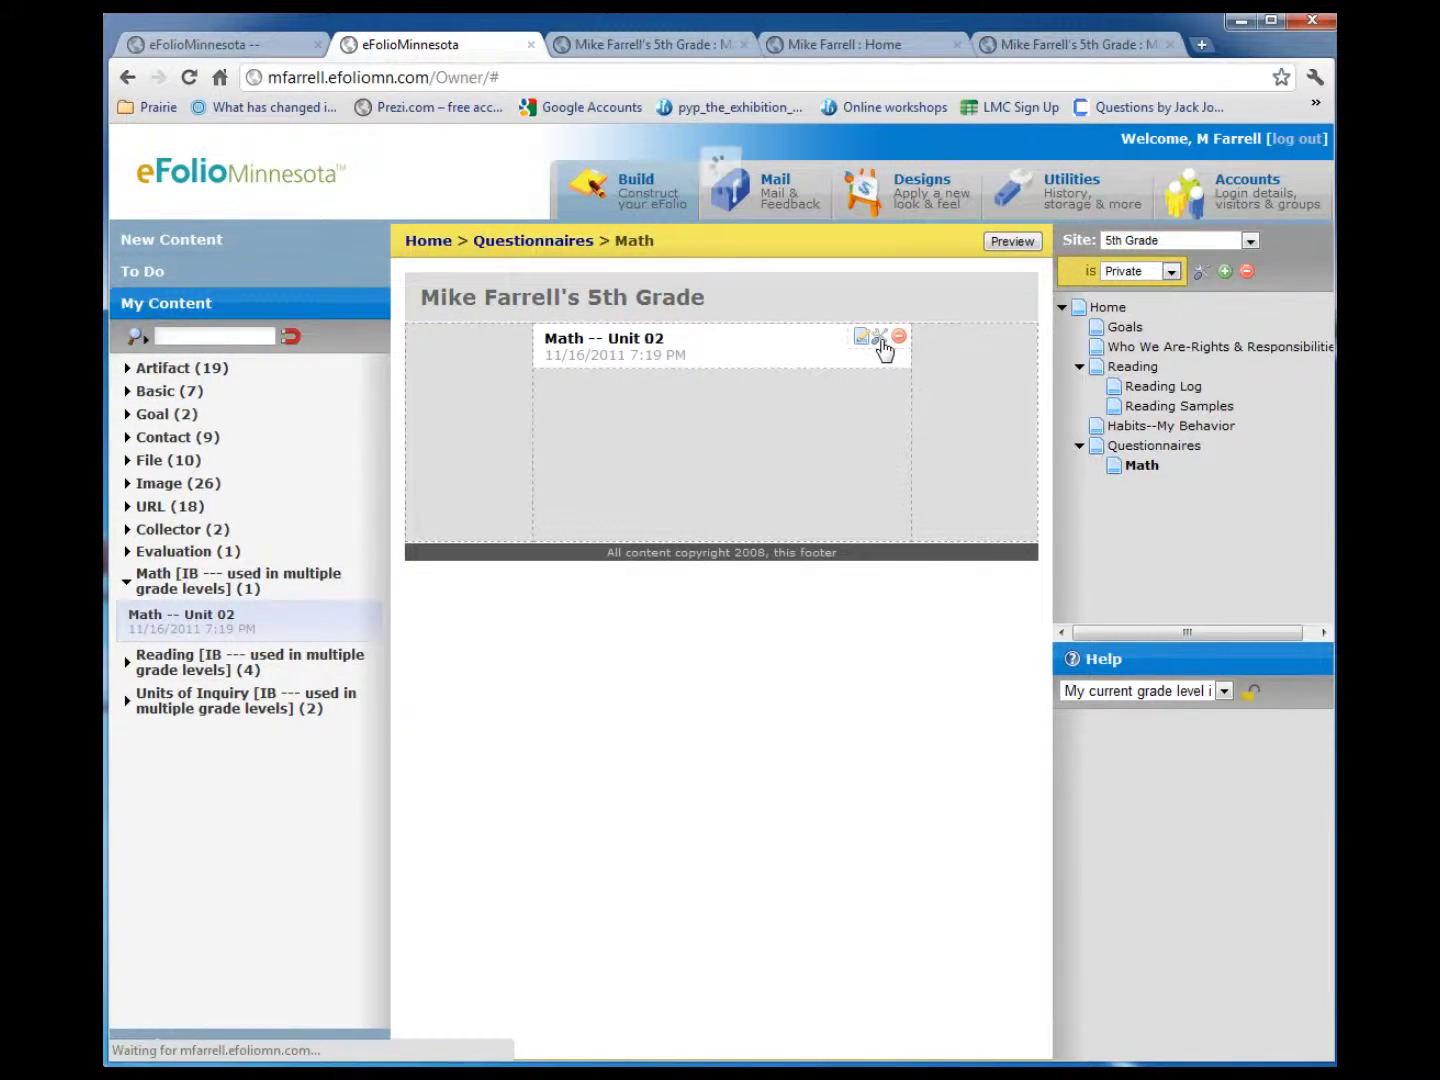